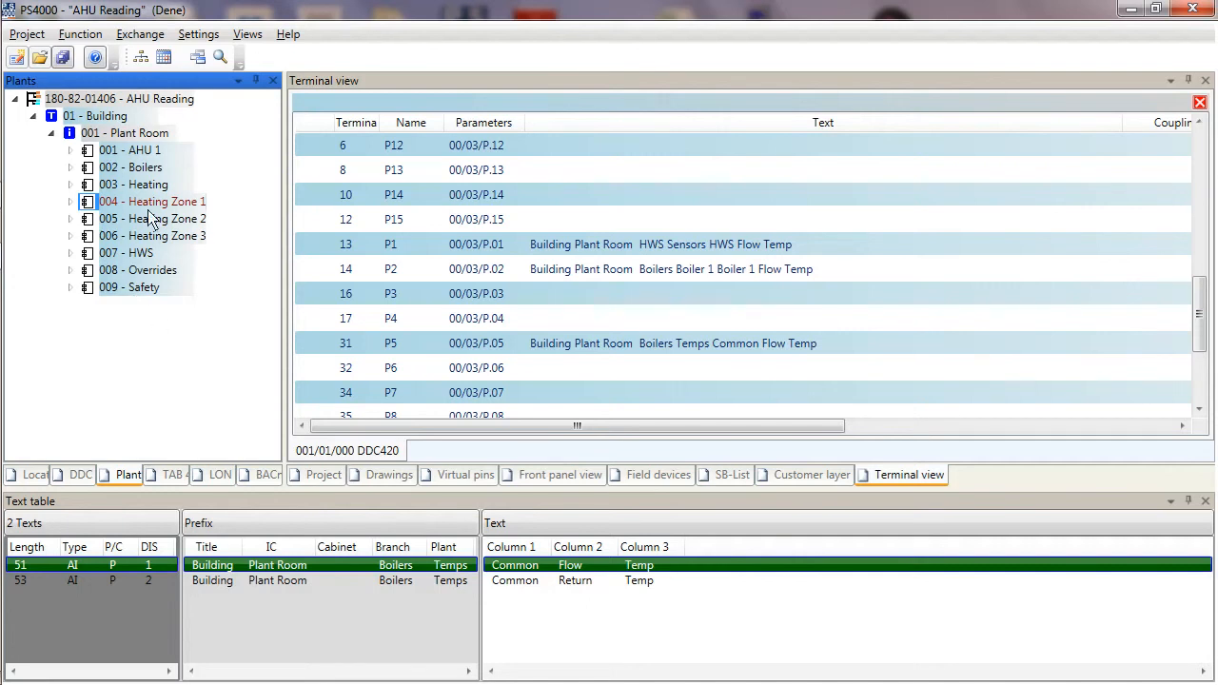
# Open the terminal view of the 001/01/000 DDC420 controller from the DDC tree.
pyautogui.click(78, 475)
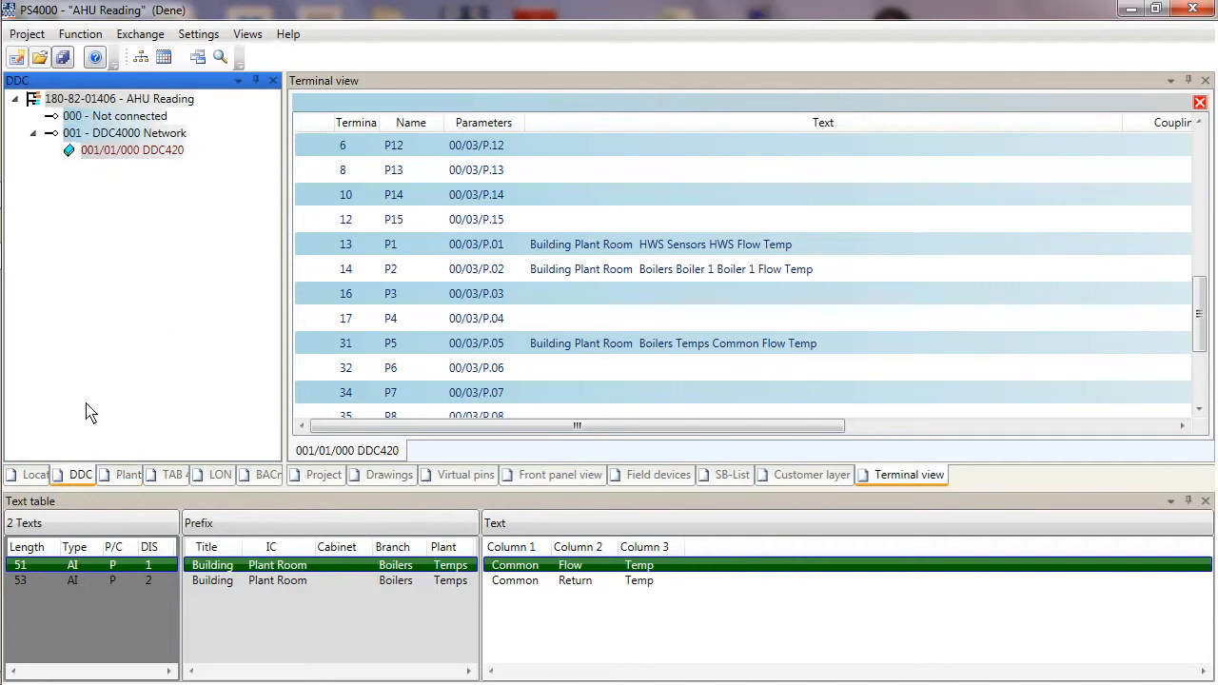
pyautogui.rightClick(138, 162)
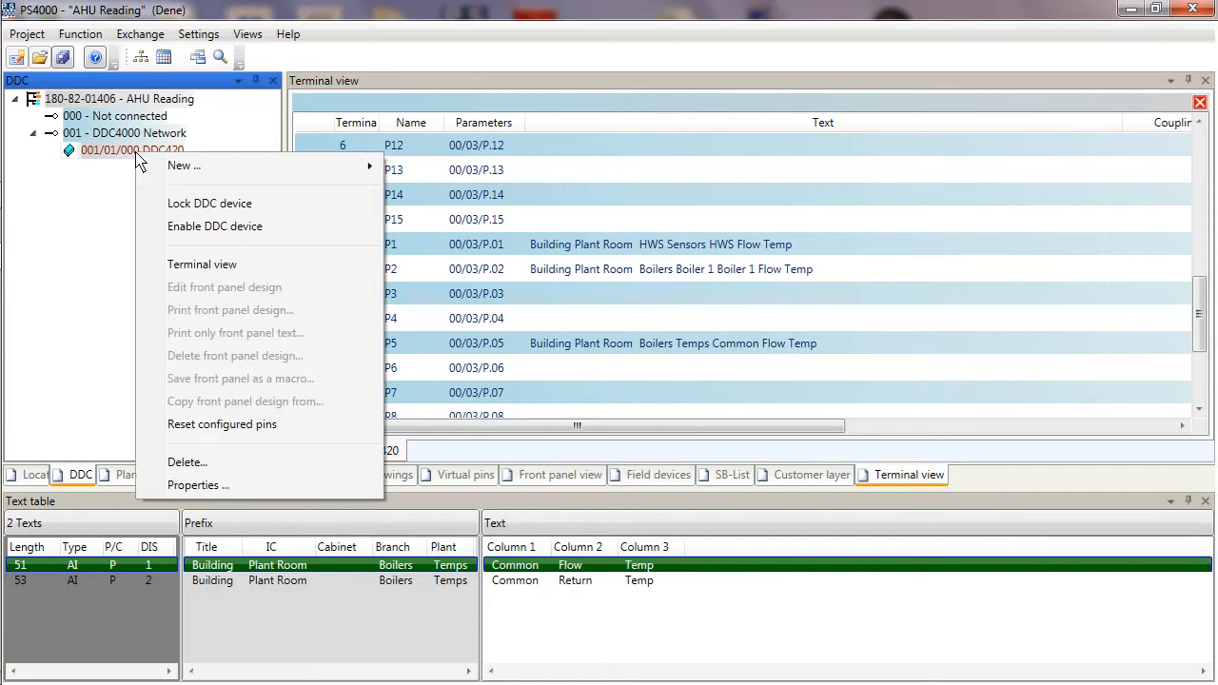
pyautogui.click(200, 267)
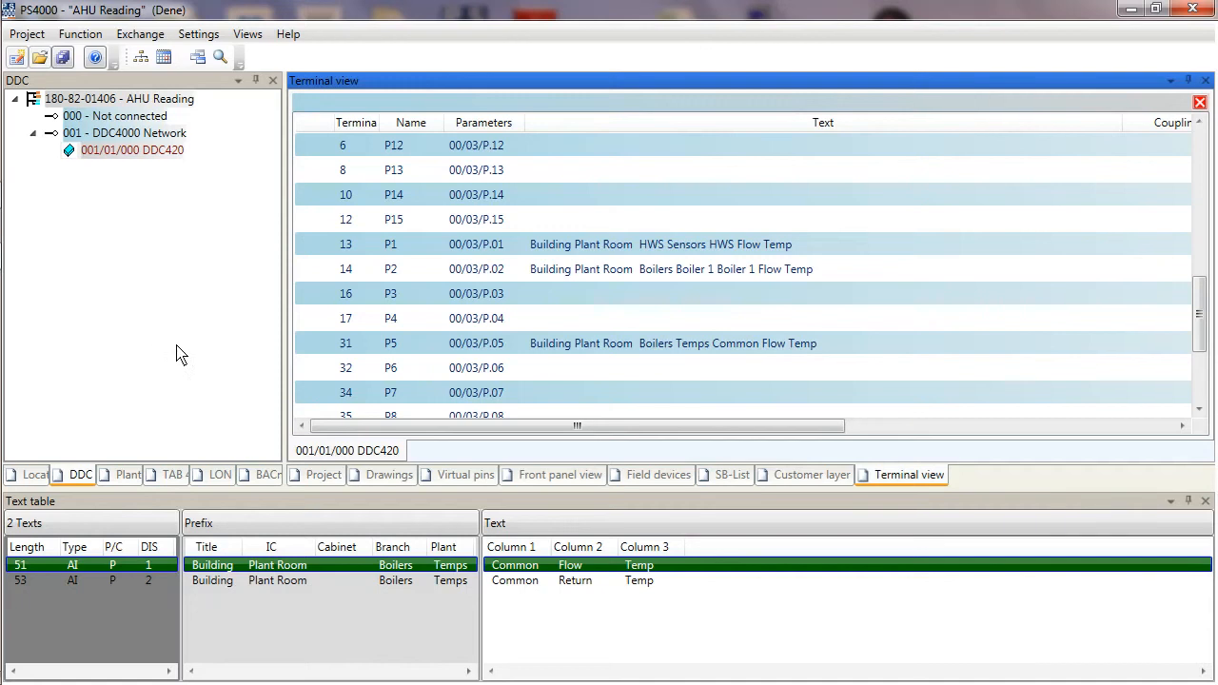
pyautogui.click(421, 252)
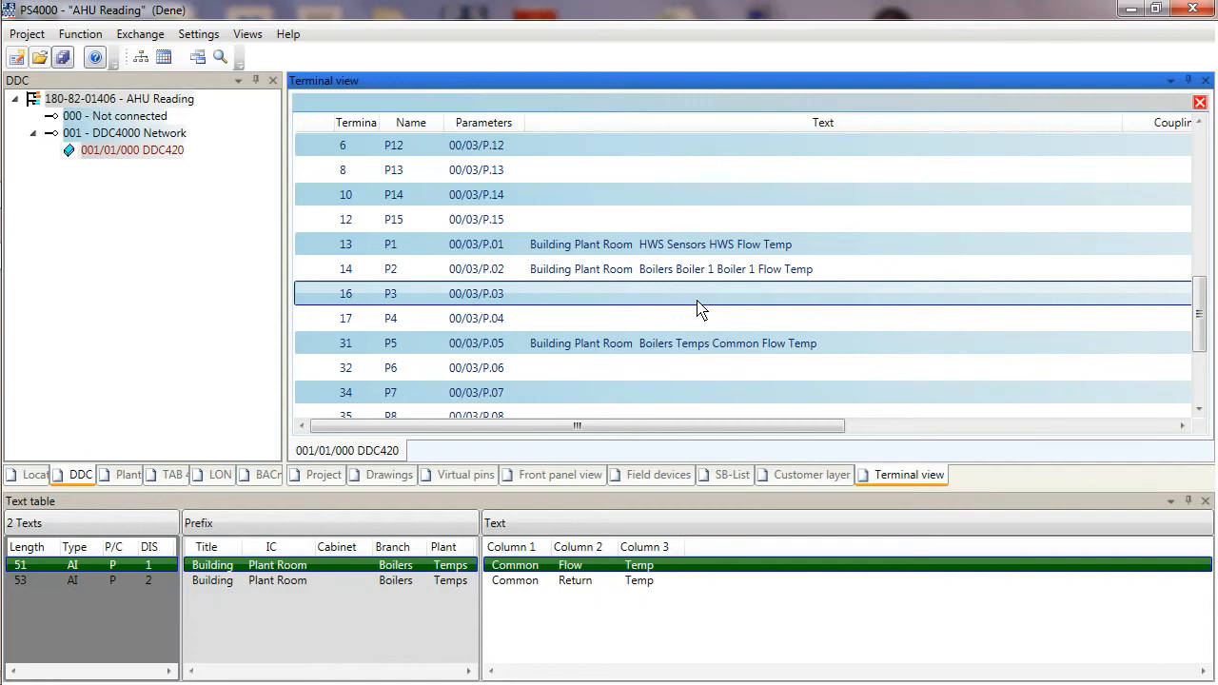
# Move the HWS Sensors HWS Flow Temp text from pin P1 to pin P8.
pyautogui.moveTo(1199, 307)
pyautogui.mouseDown()
pyautogui.moveTo(1201, 340)
pyautogui.moveTo(1198, 315)
pyautogui.mouseUp()
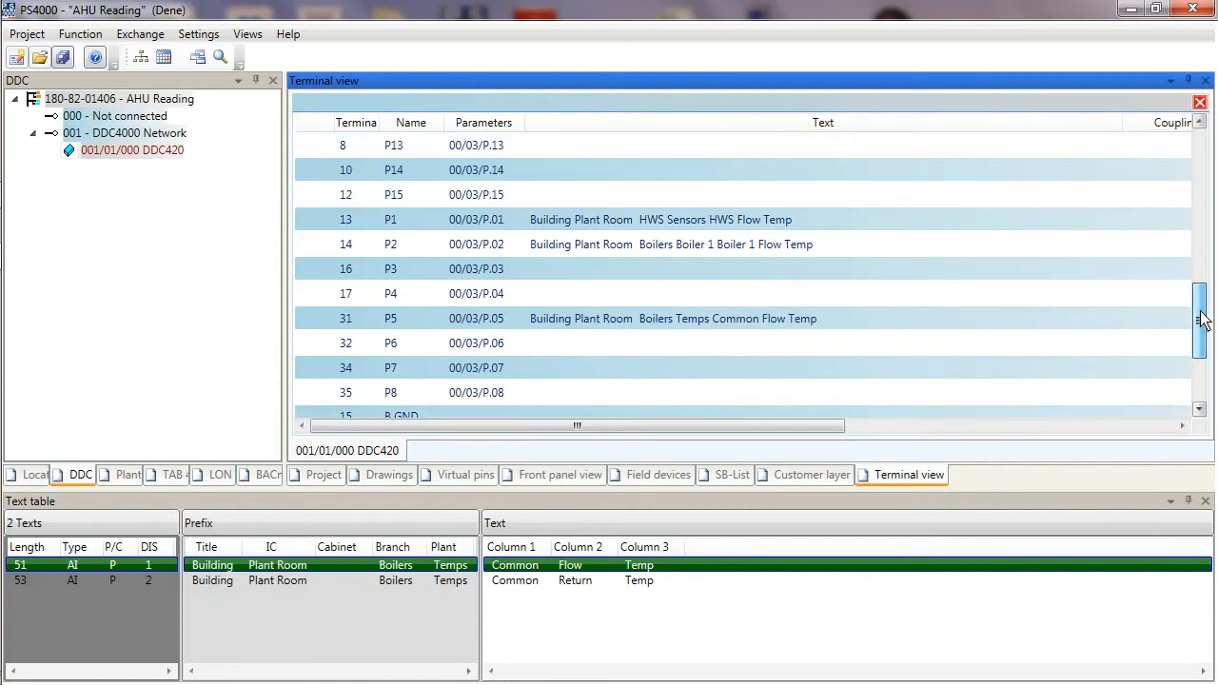
pyautogui.click(728, 217)
pyautogui.click(654, 242)
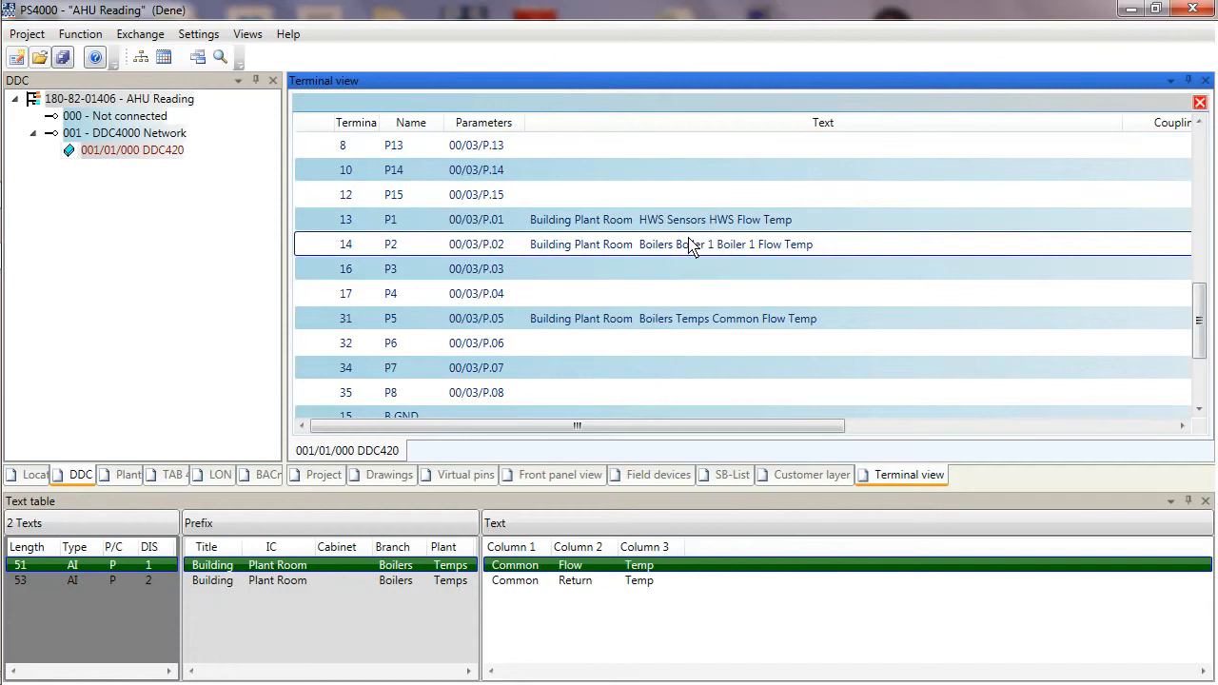
pyautogui.click(694, 225)
pyautogui.click(669, 246)
pyautogui.click(695, 226)
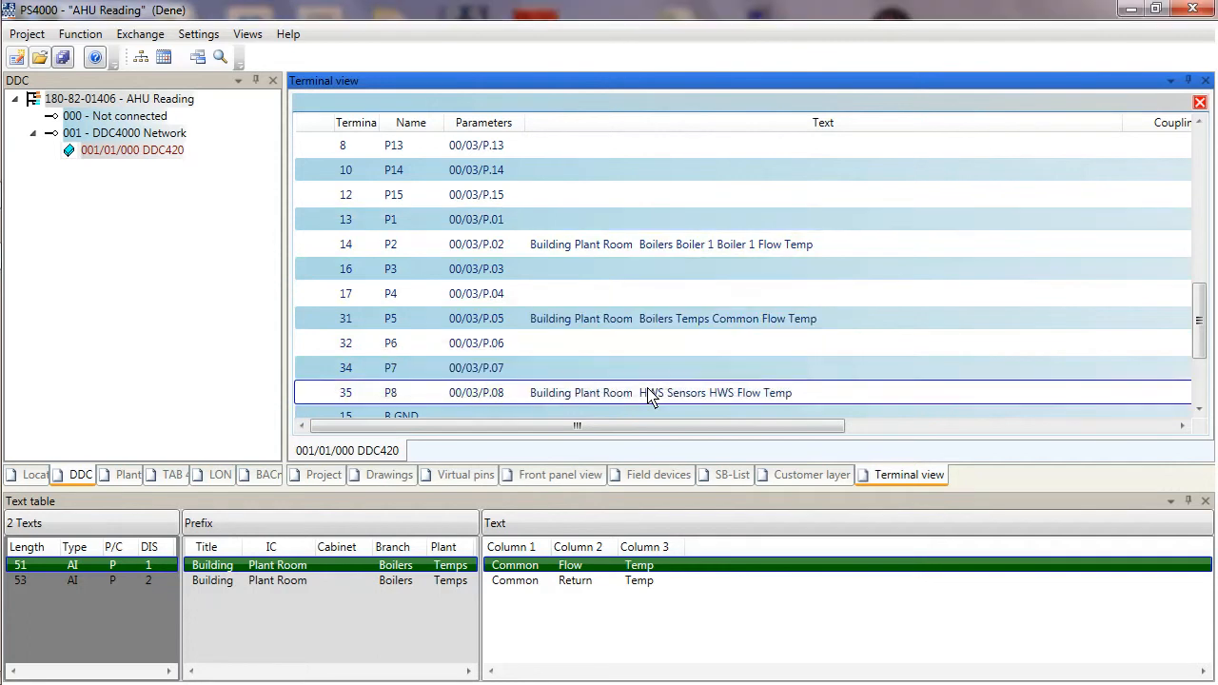
# Move the Boilers Temps Common Flow Temp text from pin P5 to pin P1.
pyautogui.click(666, 323)
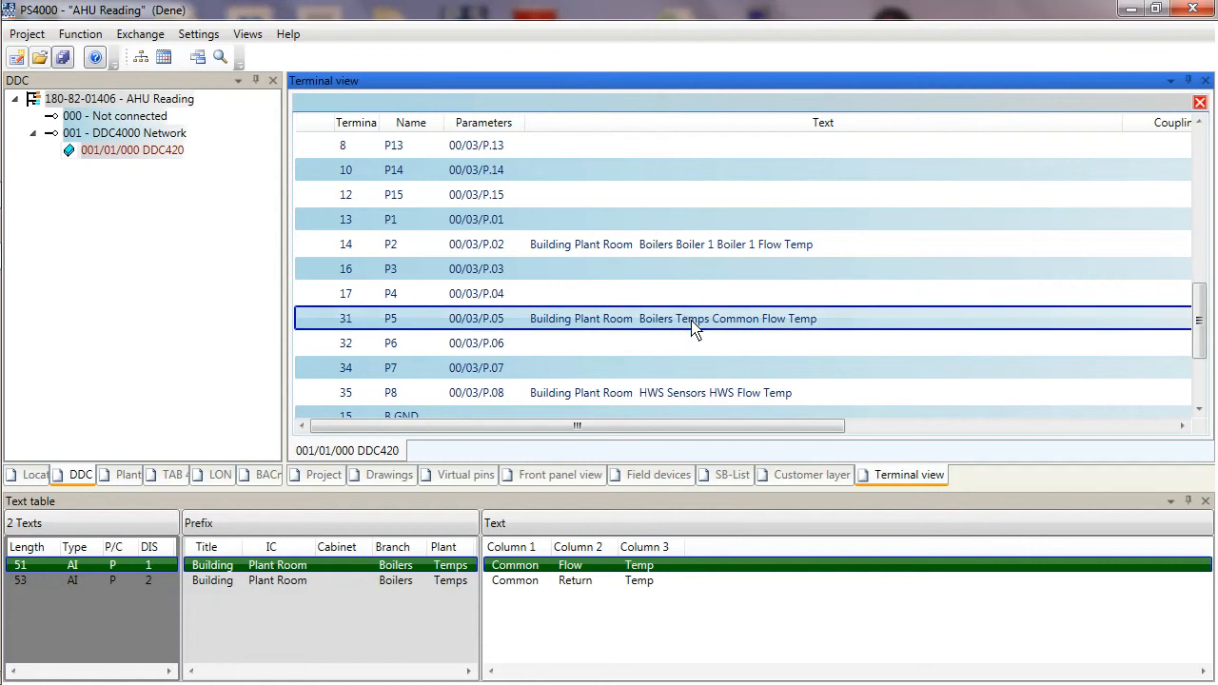
pyautogui.moveTo(677, 323); pyautogui.dragTo(630, 228)
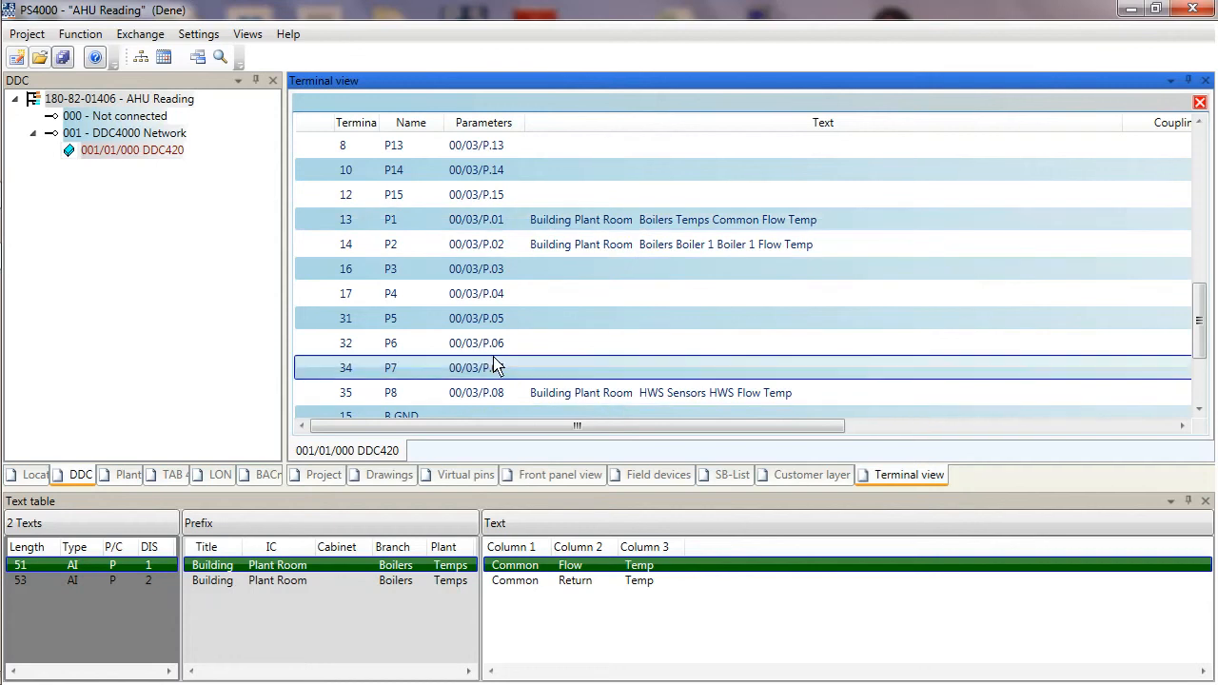
# Add one FBU410/DDC4000 FBus/BMR module under the DDC420 controller.
pyautogui.click(148, 157)
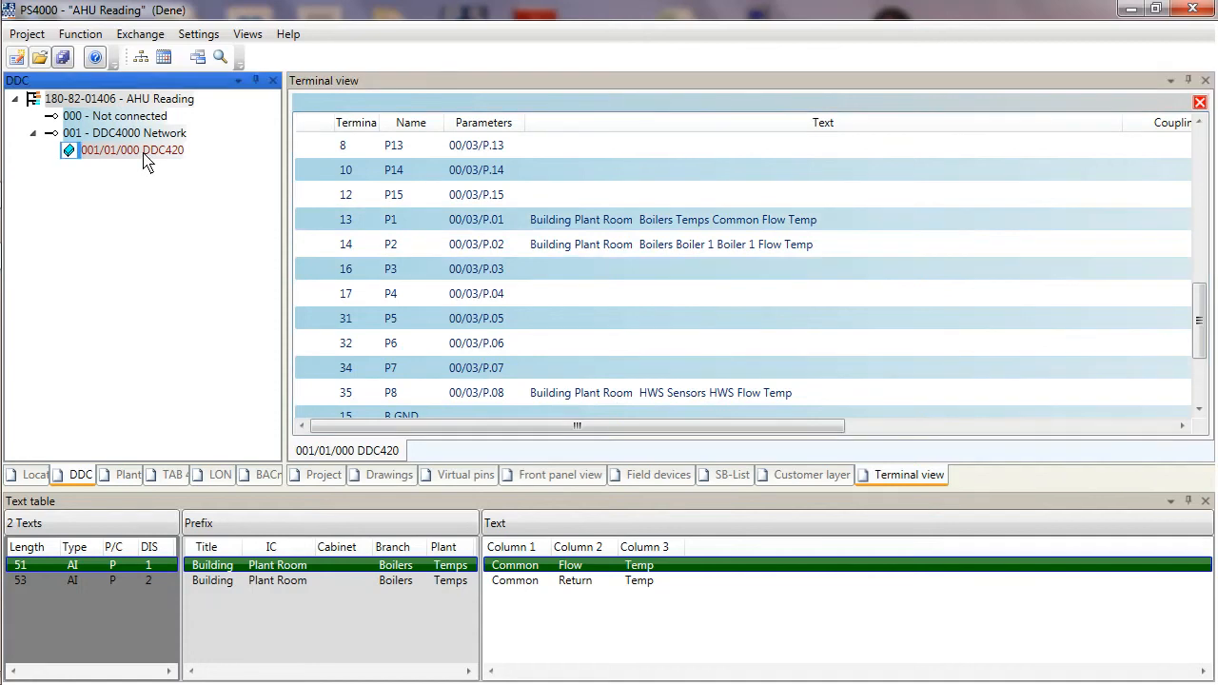
pyautogui.rightClick(144, 157)
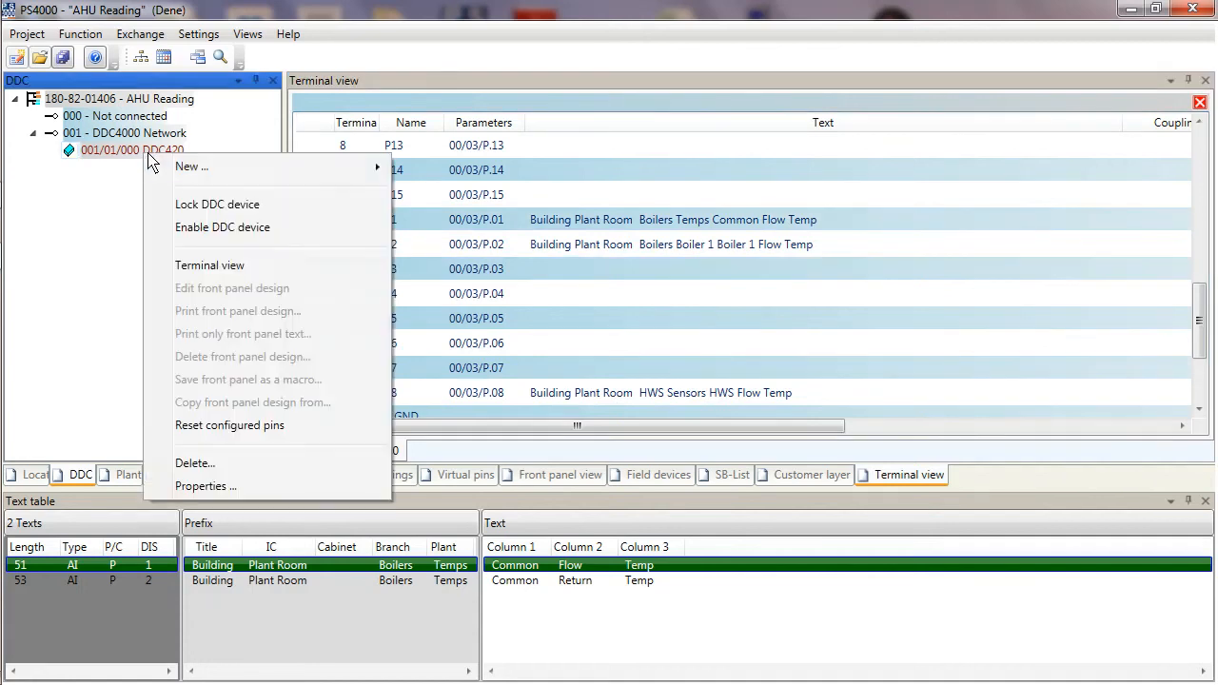
pyautogui.moveTo(190, 172)
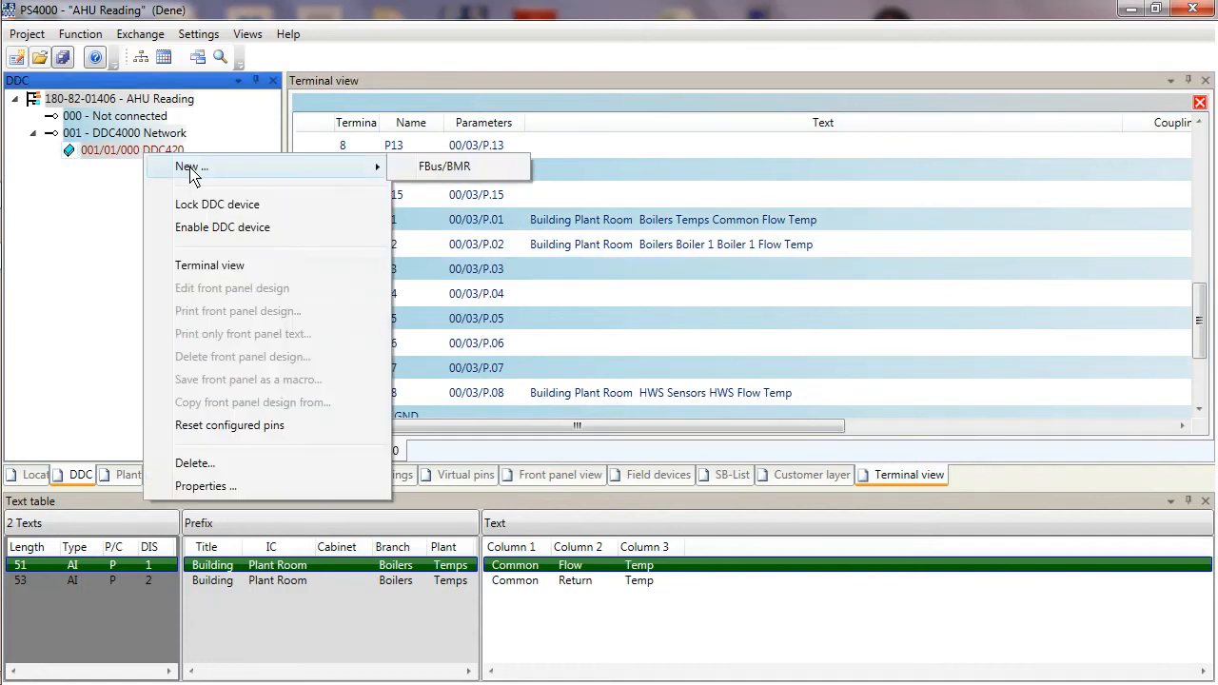
pyautogui.click(433, 170)
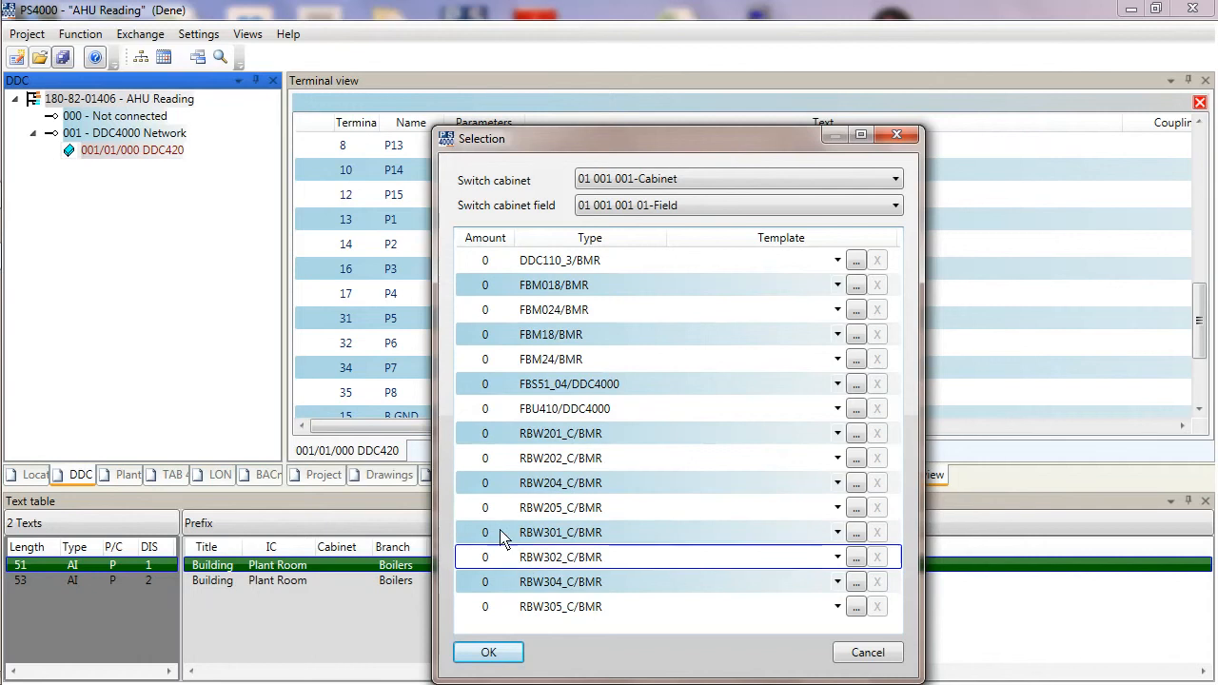
pyautogui.click(495, 416)
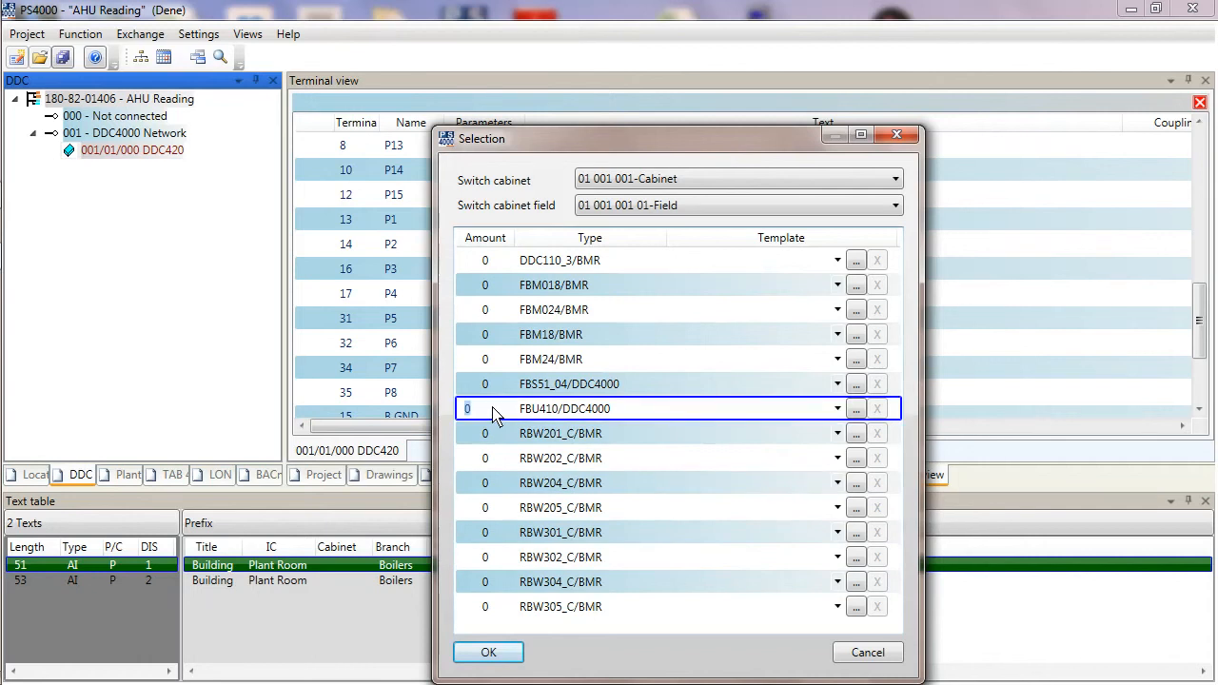
pyautogui.write('1')
pyautogui.click(488, 655)
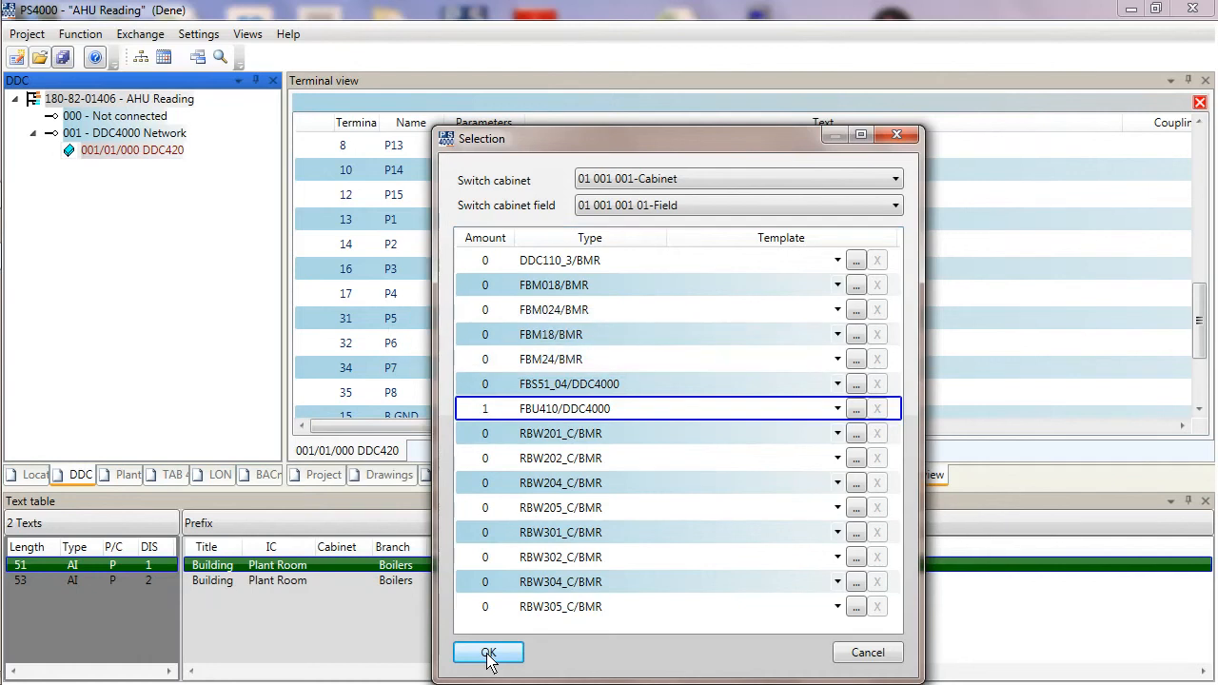
pyautogui.click(488, 654)
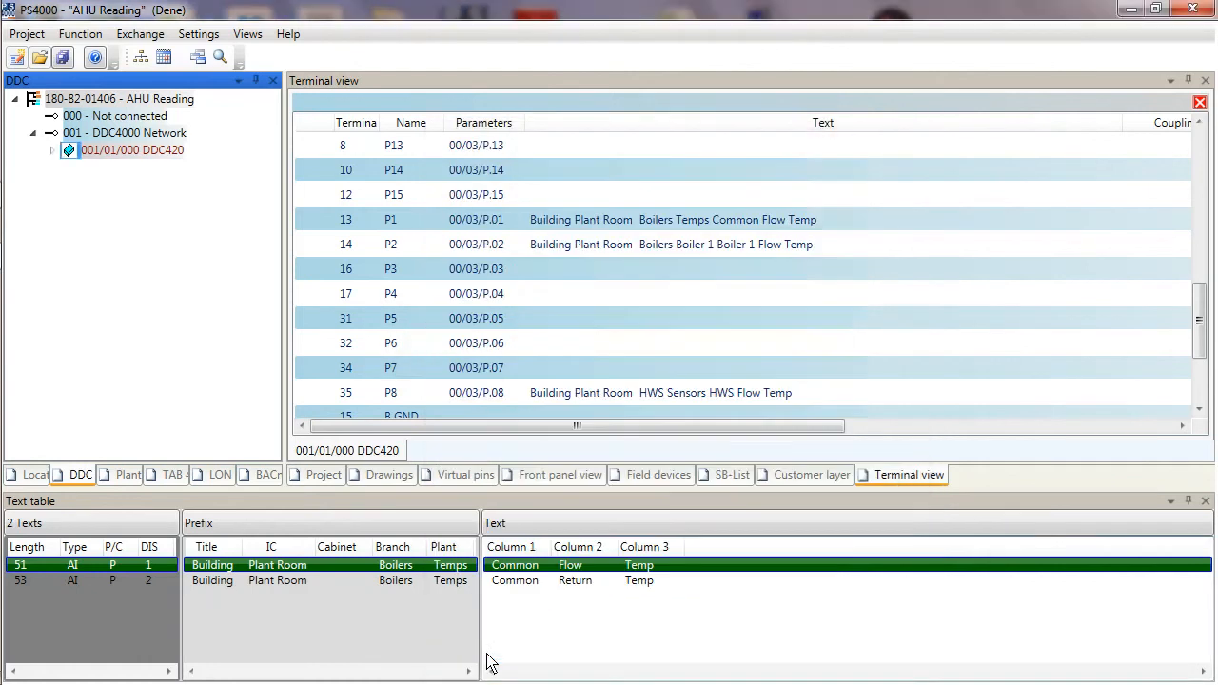
# Open the terminal view of the new 001/01/201 FBU410/DDC4000 module.
pyautogui.click(53, 151)
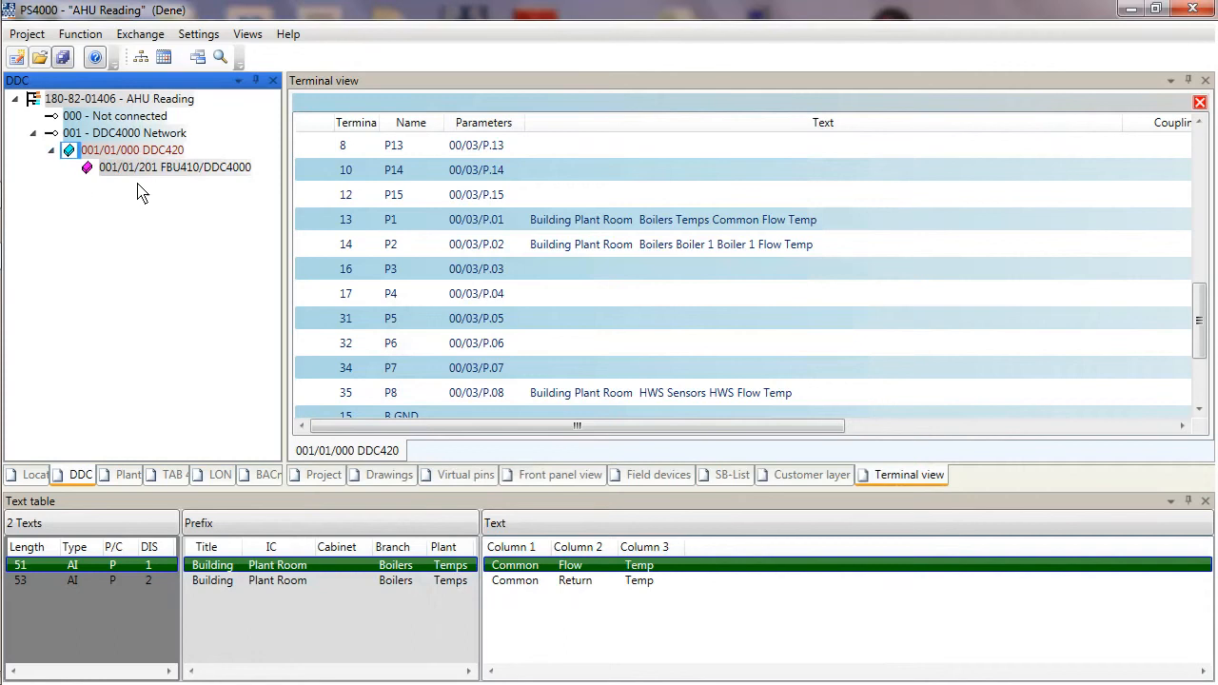
pyautogui.click(172, 167)
pyautogui.rightClick(169, 169)
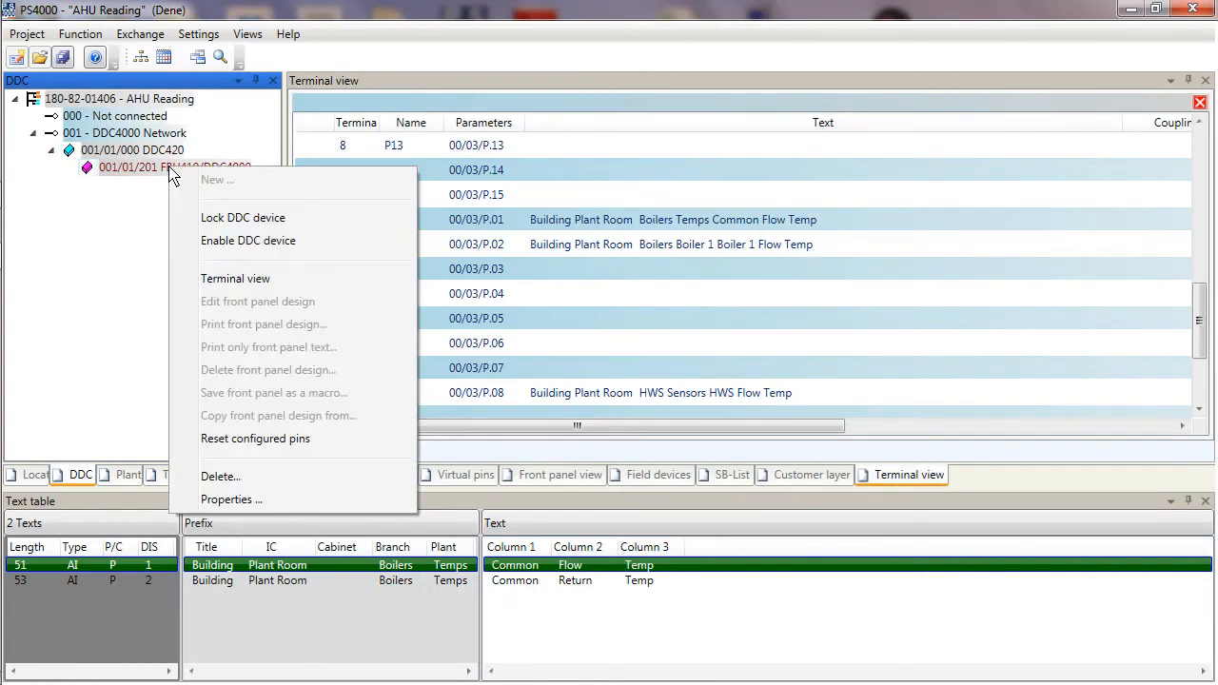
pyautogui.click(234, 280)
pyautogui.click(957, 303)
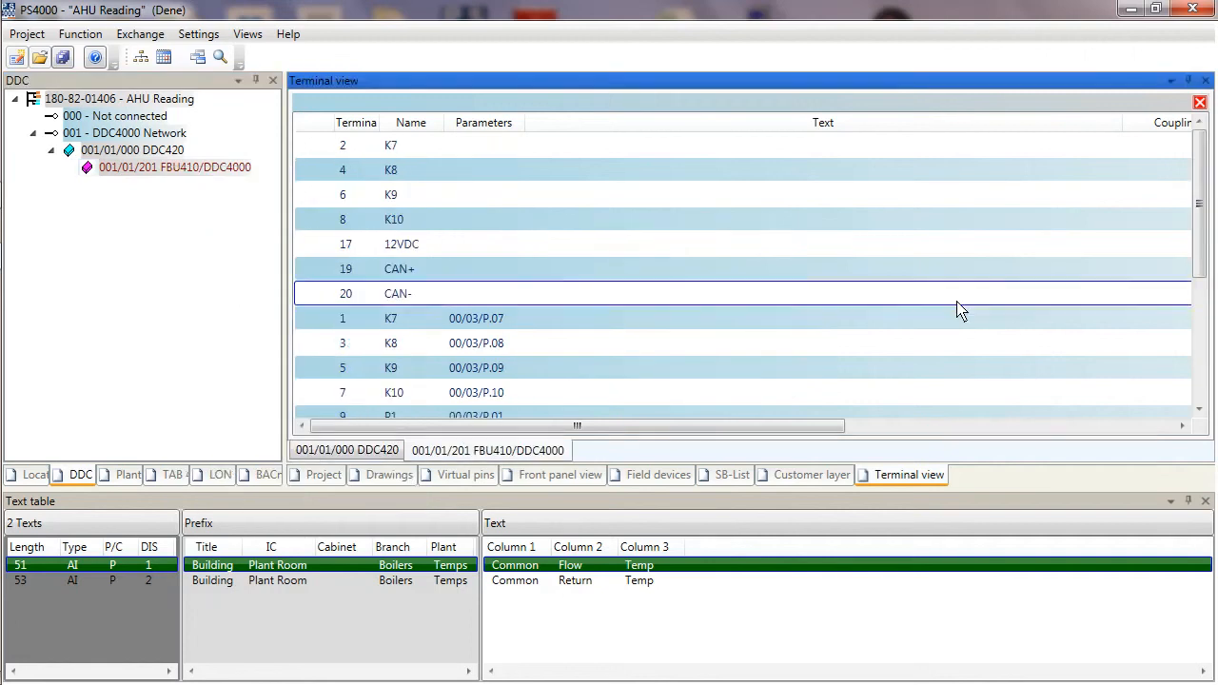
pyautogui.moveTo(1202, 221); pyautogui.dragTo(1208, 305)
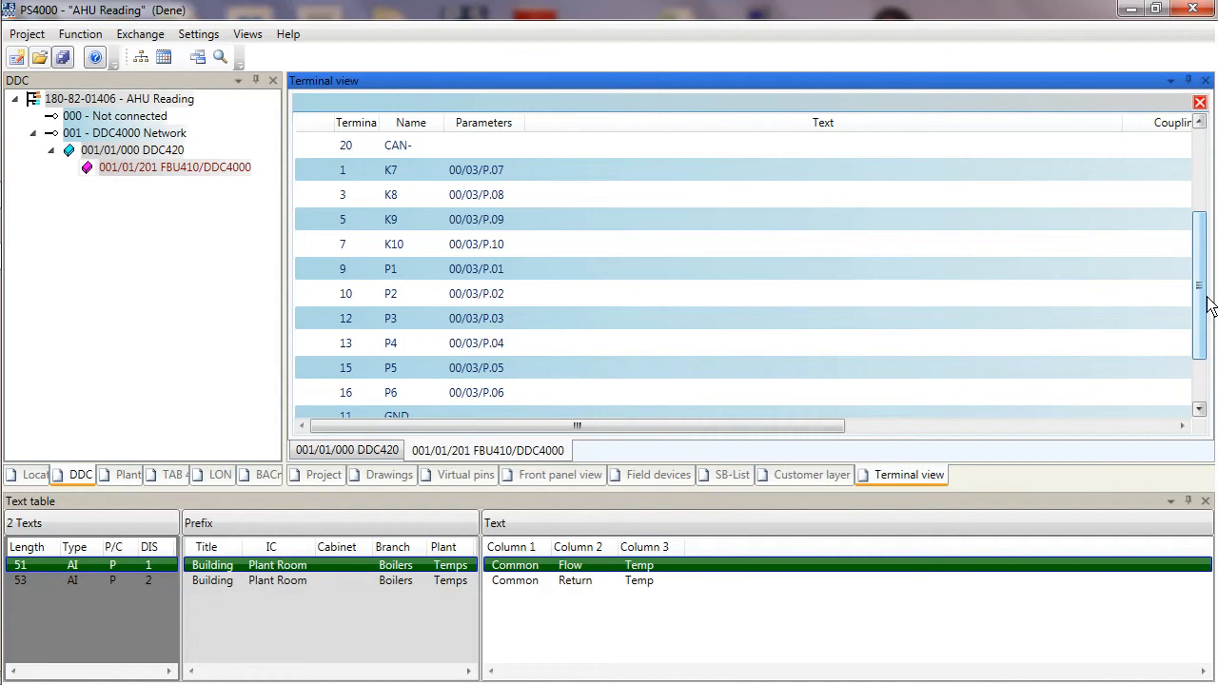
# Refresh the text table for the Pumps group of Heating Zone 1 in the plant tree.
pyautogui.click(122, 475)
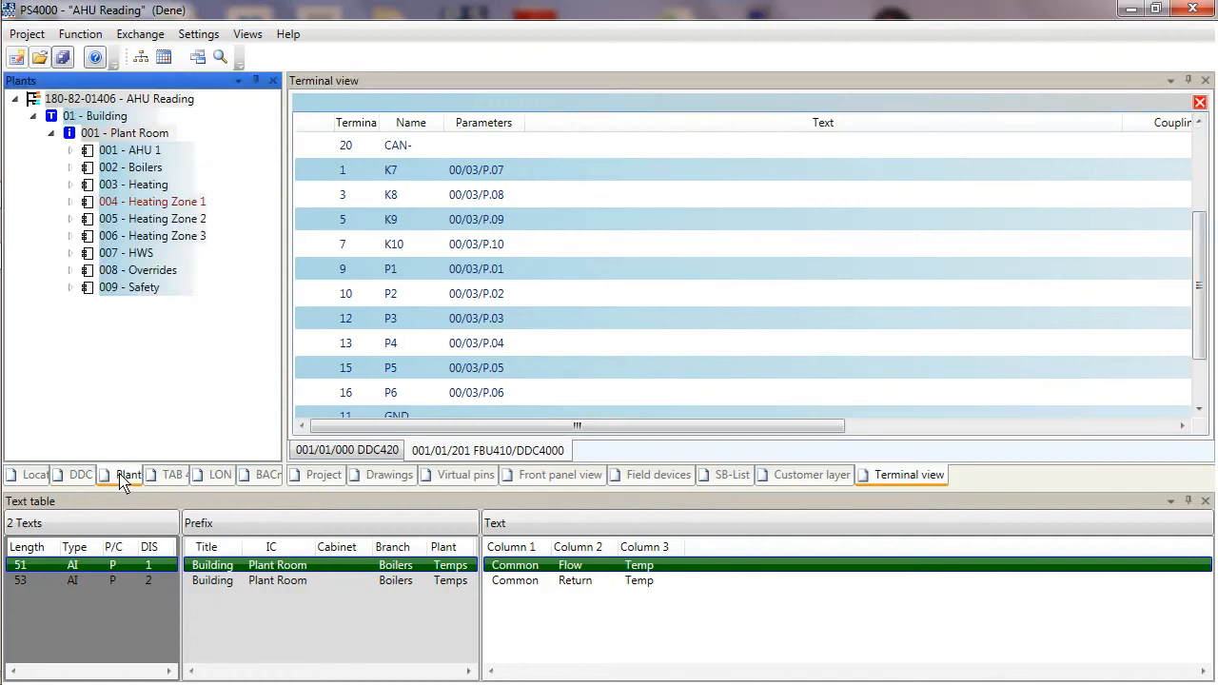
pyautogui.click(69, 254)
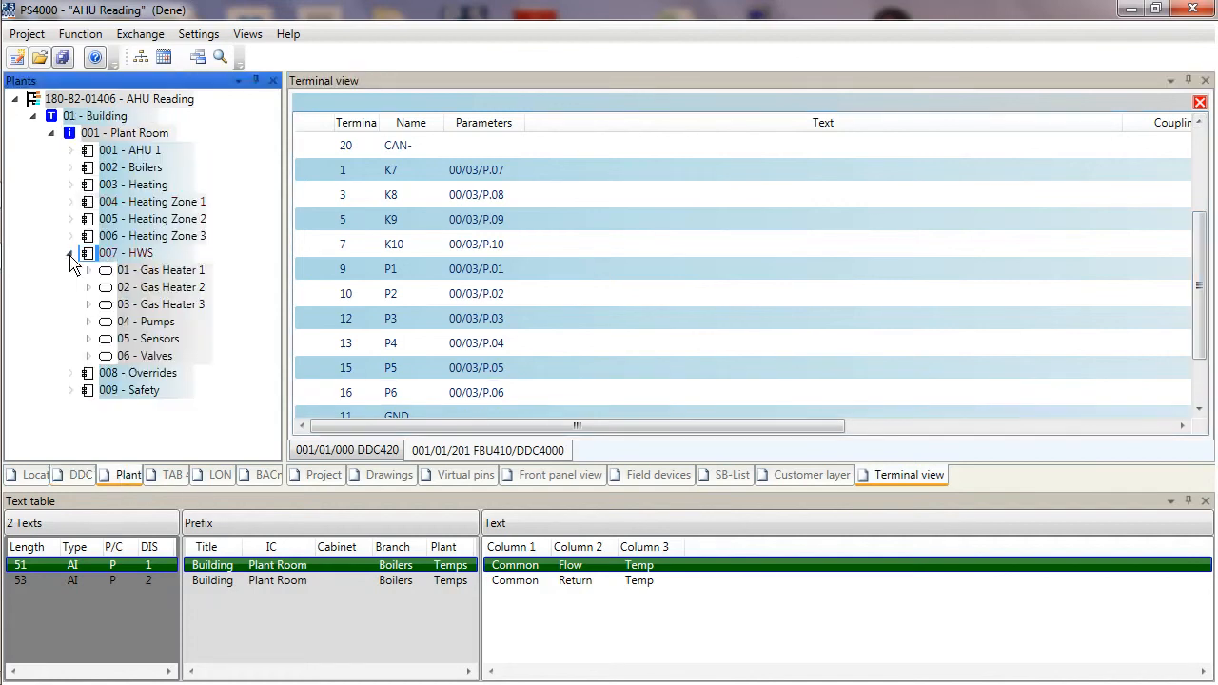
pyautogui.click(70, 202)
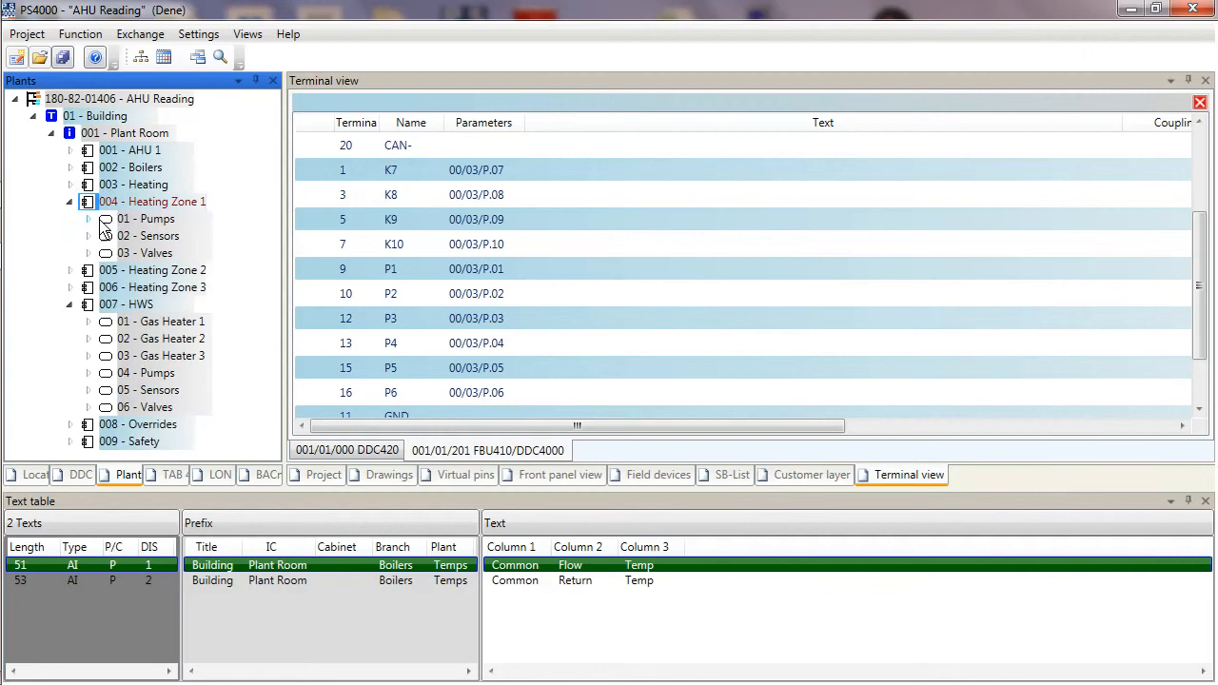
pyautogui.click(106, 223)
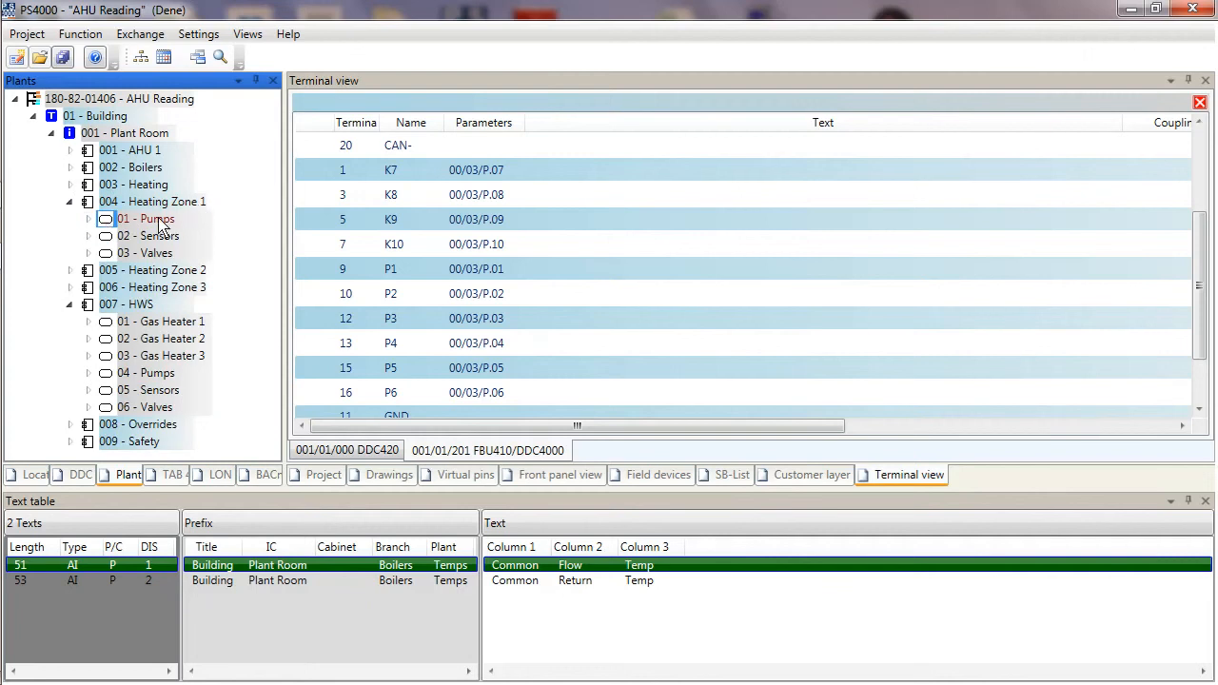
pyautogui.rightClick(159, 221)
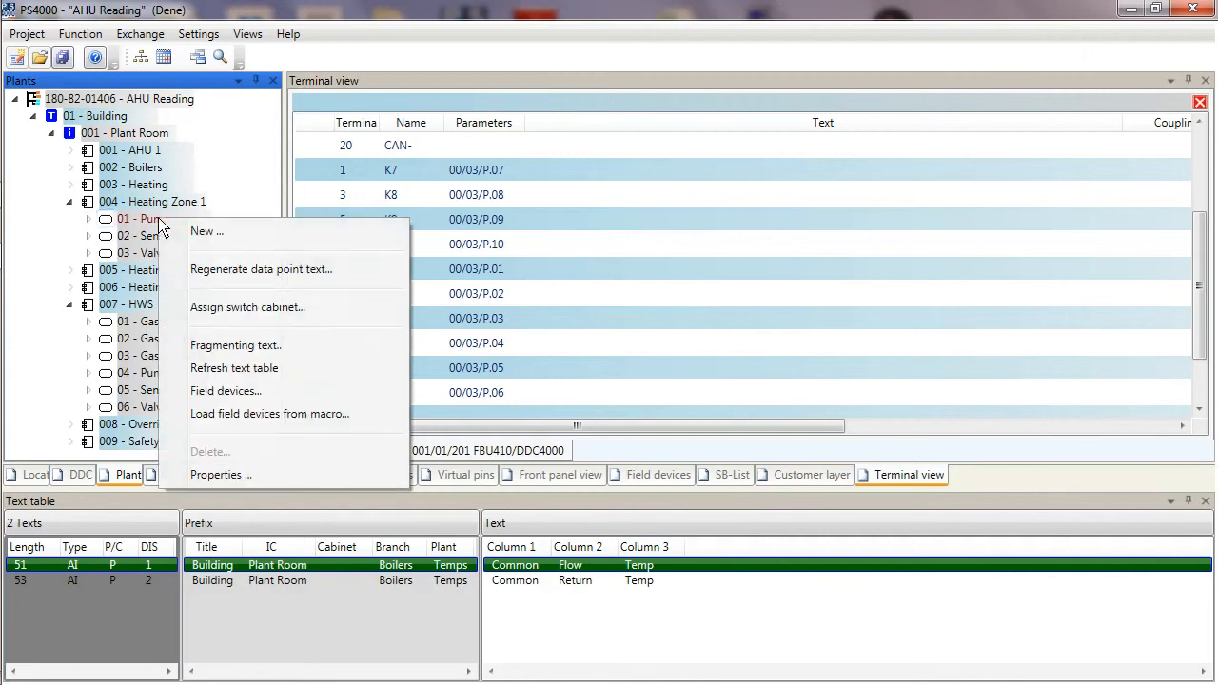
pyautogui.click(219, 369)
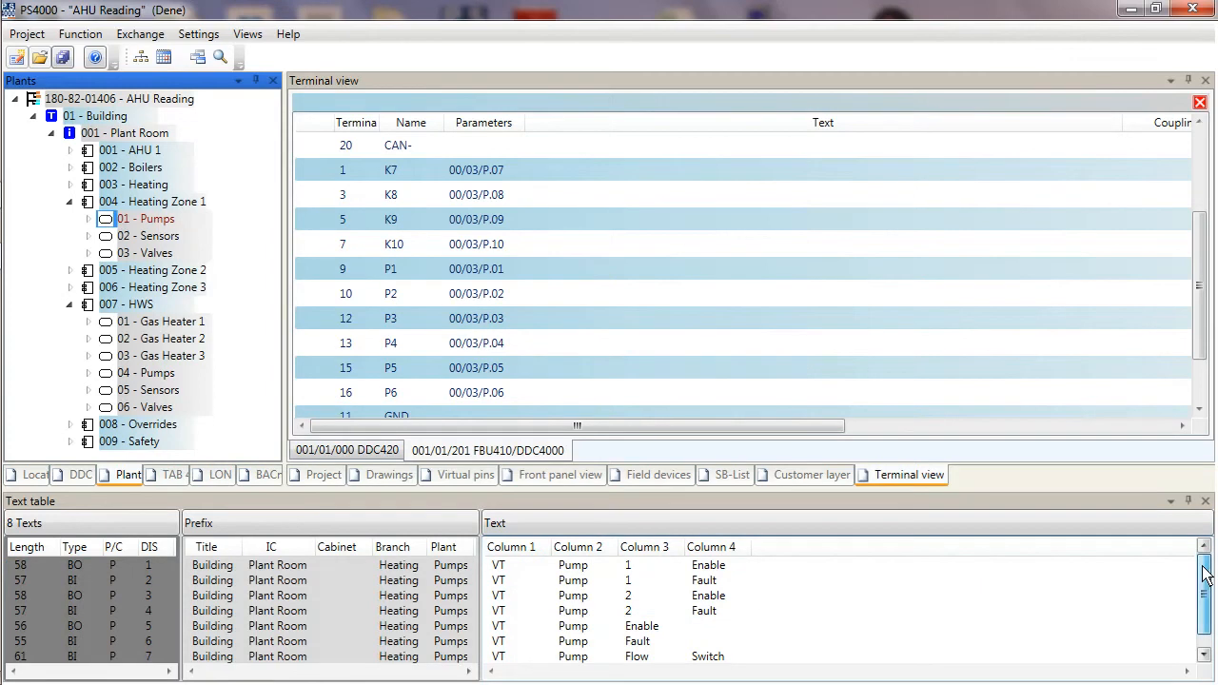
# Assign the VT Pump 1 Enable text to pin K7 and the VT Pump 2 Enable text to pin K8.
pyautogui.moveTo(1203, 571)
pyautogui.mouseDown()
pyautogui.moveTo(1204, 614)
pyautogui.moveTo(1205, 561)
pyautogui.mouseUp()
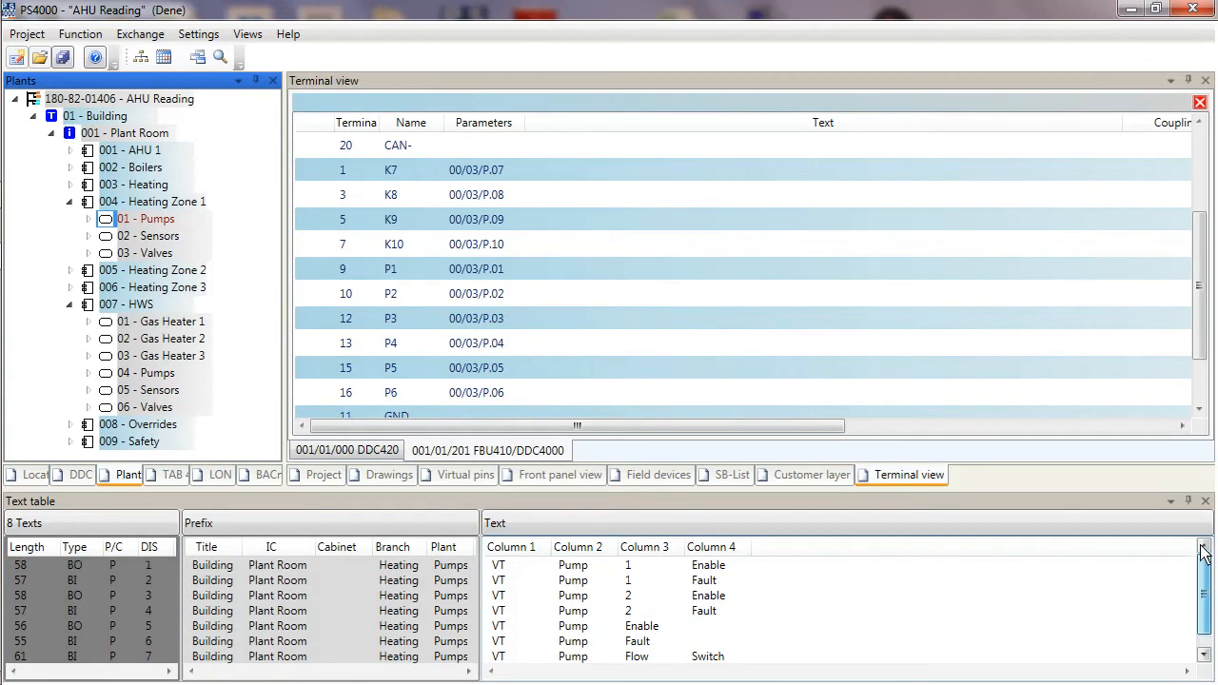
pyautogui.click(808, 567)
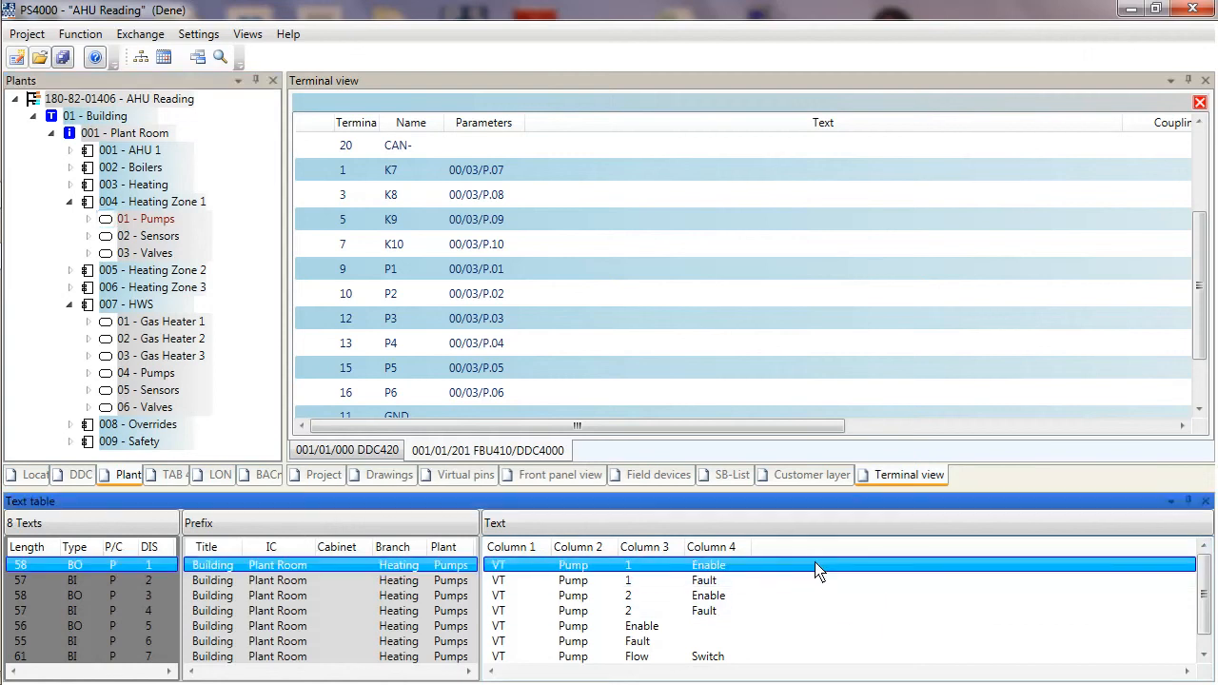
pyautogui.scroll(-1, 923, 409)
pyautogui.scroll(2, 884, 229)
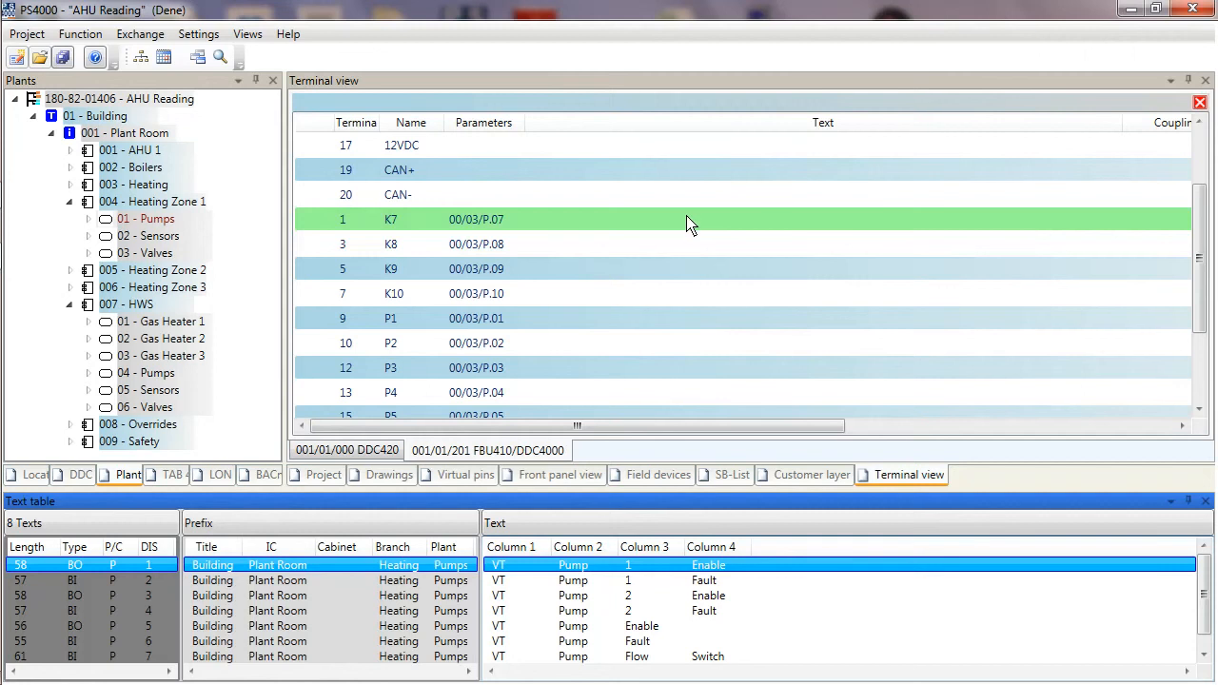
pyautogui.doubleClick(656, 219)
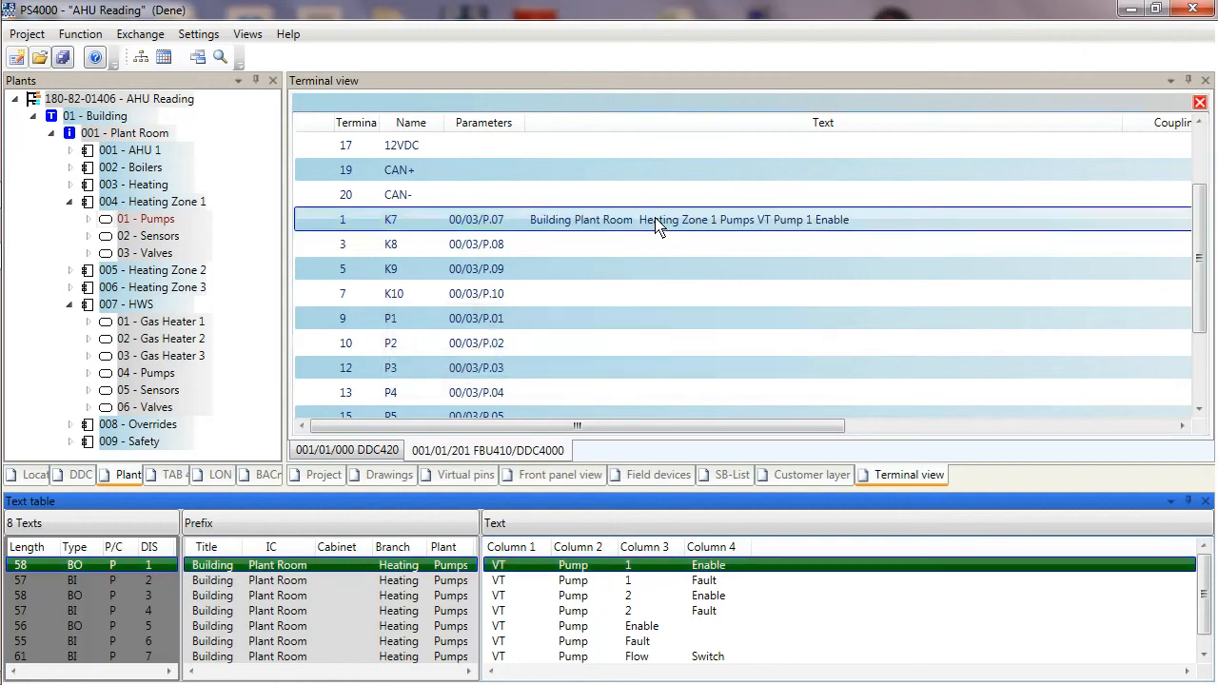
pyautogui.click(767, 599)
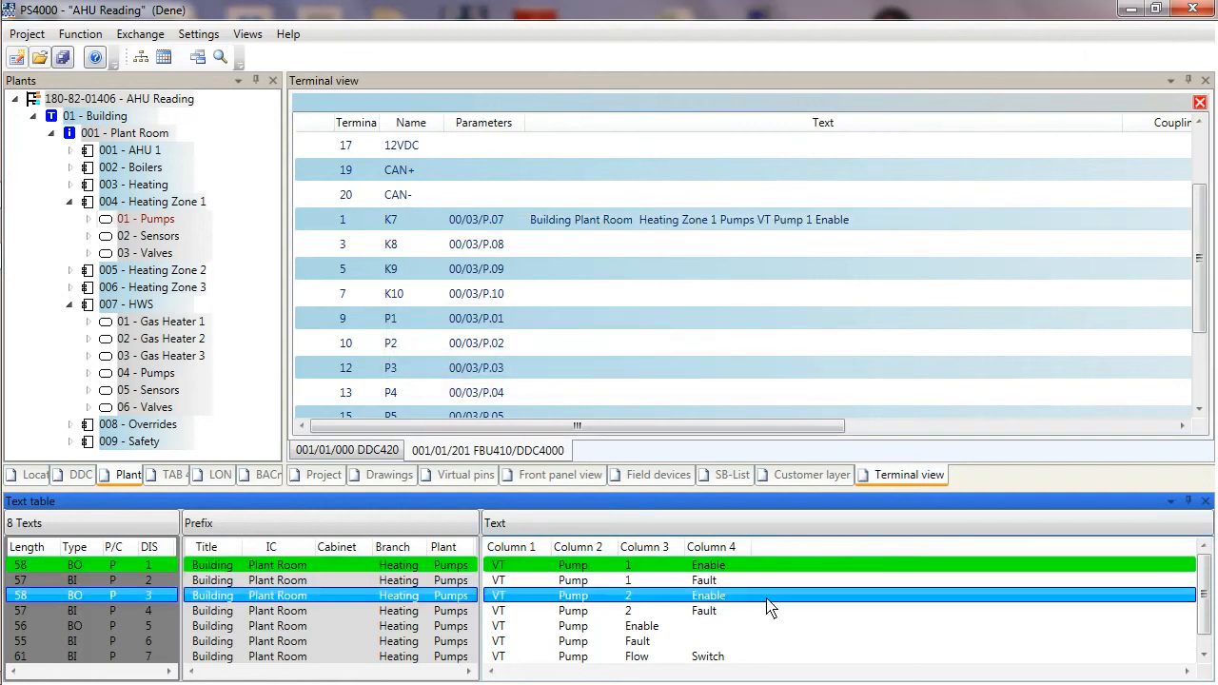
pyautogui.click(747, 252)
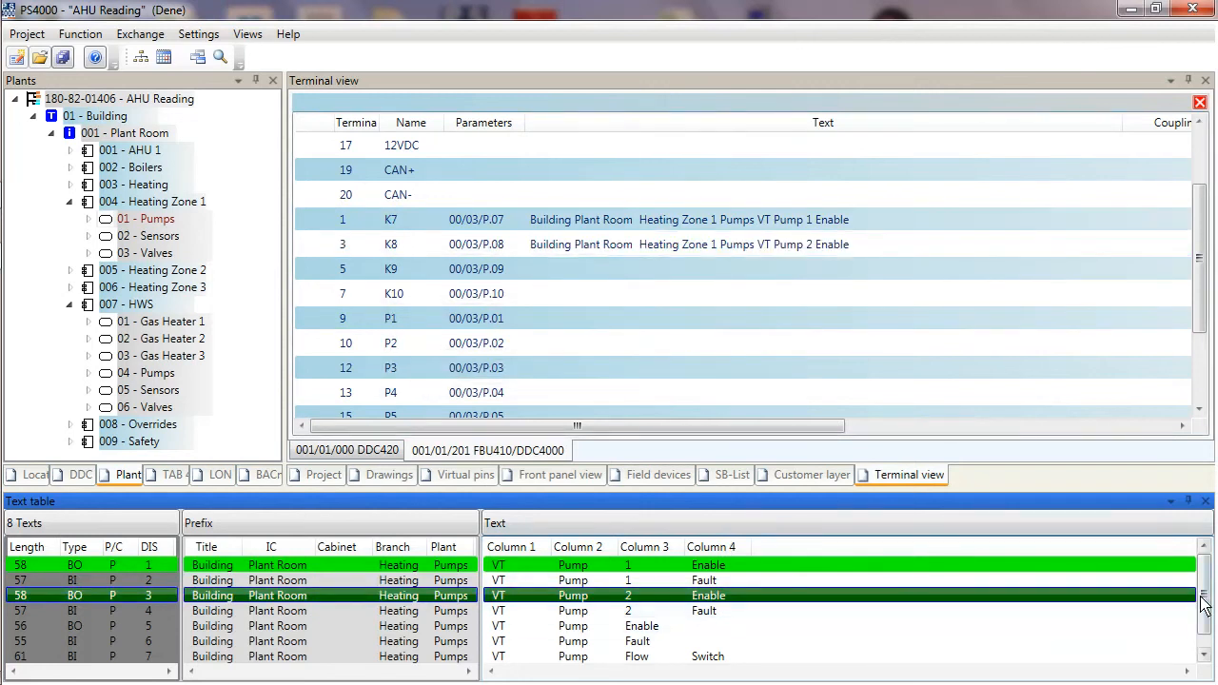
# Assign the VT Pump Flow Switch text to pin P1 of the FBU410 module.
pyautogui.scroll(-1, 1204, 604)
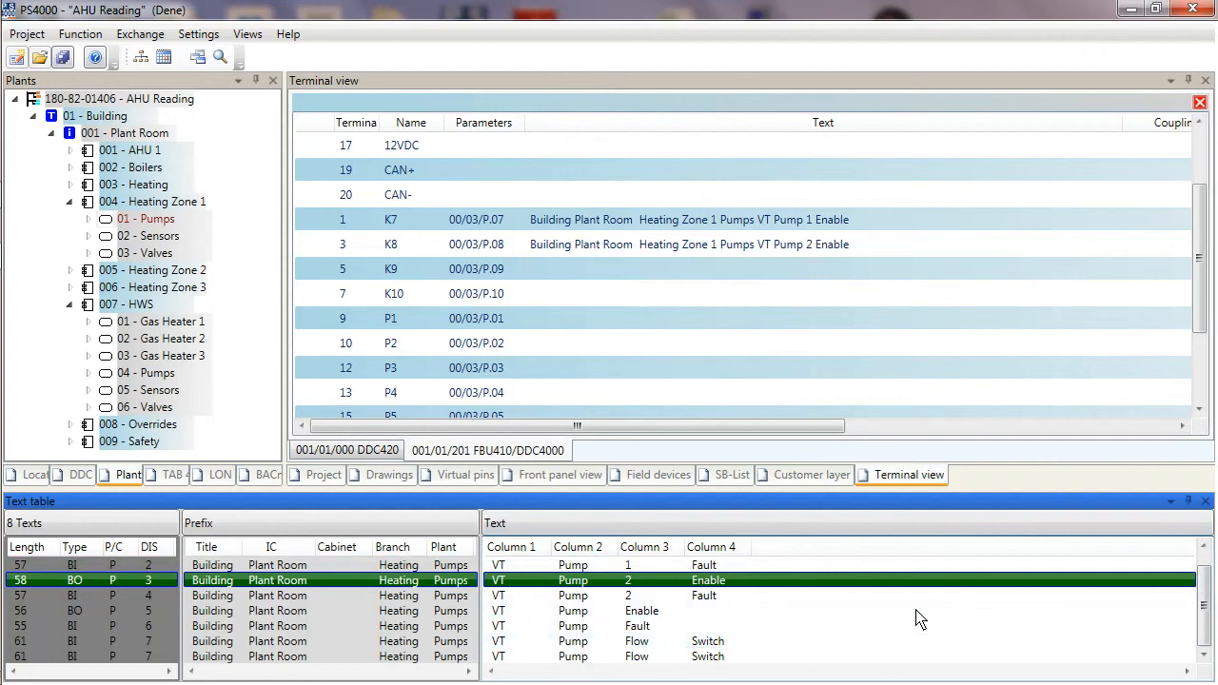
pyautogui.click(875, 644)
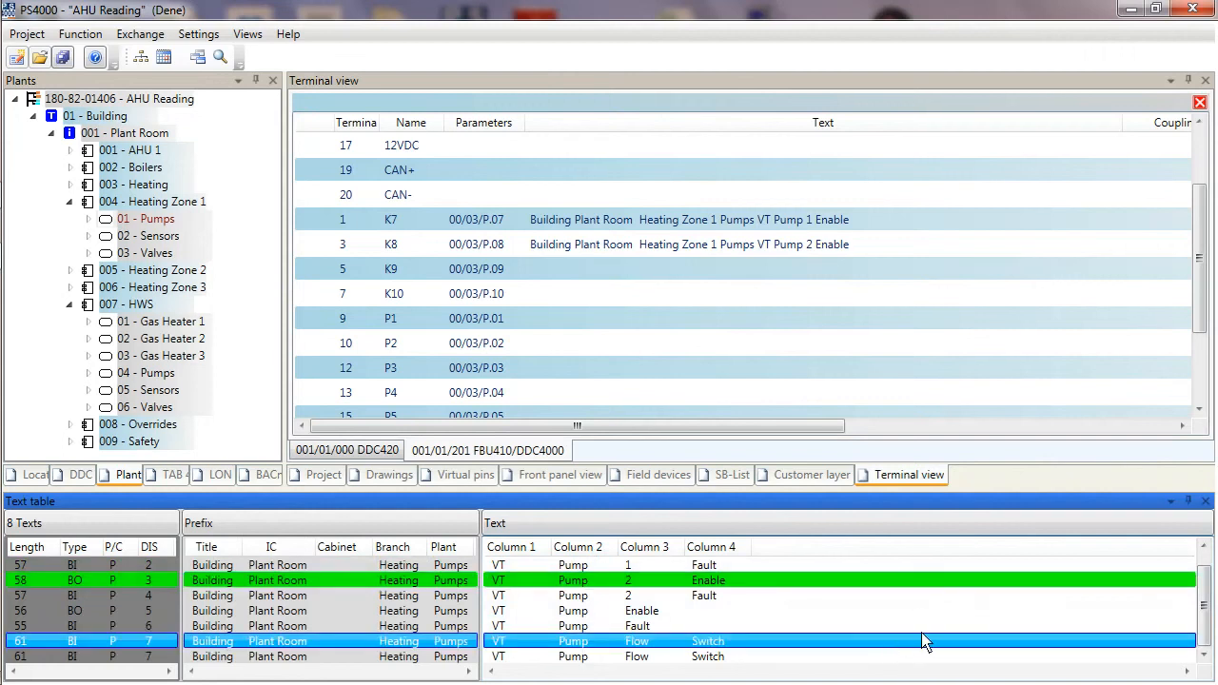
pyautogui.scroll(-2, 837, 267)
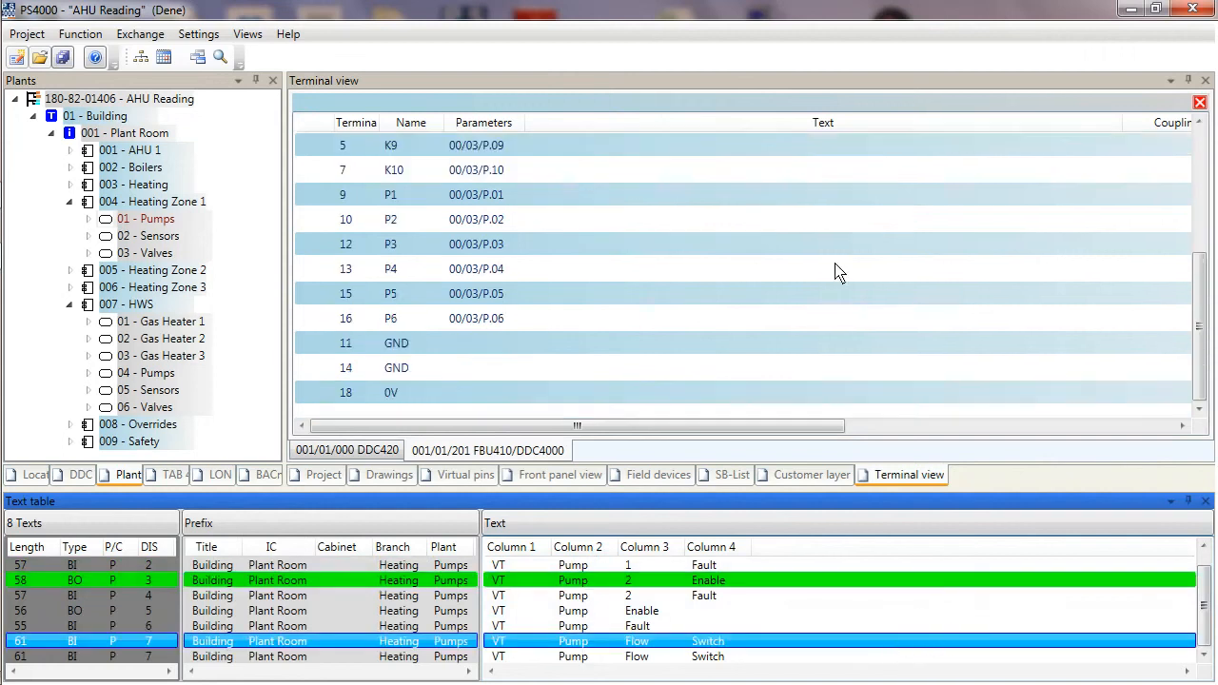
pyautogui.click(656, 206)
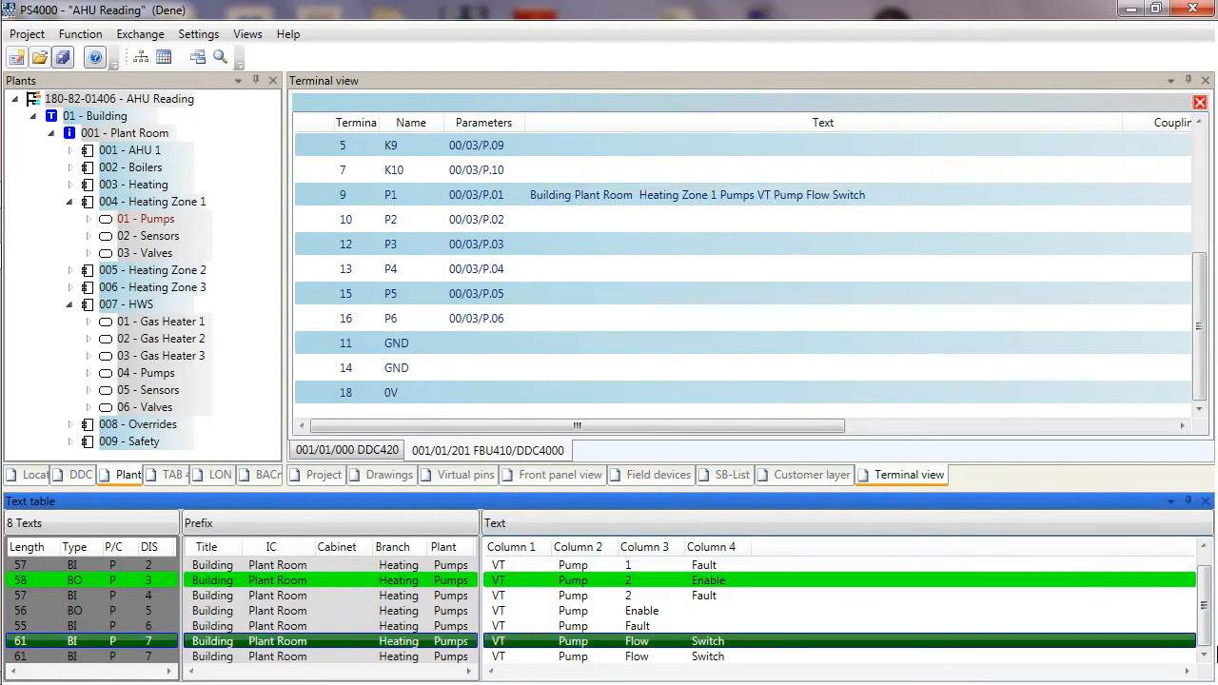
# Assign the VT Pump 1 Fault text to pin P2 and the VT Pump 2 Fault text to pin P3.
pyautogui.scroll(1, 1210, 639)
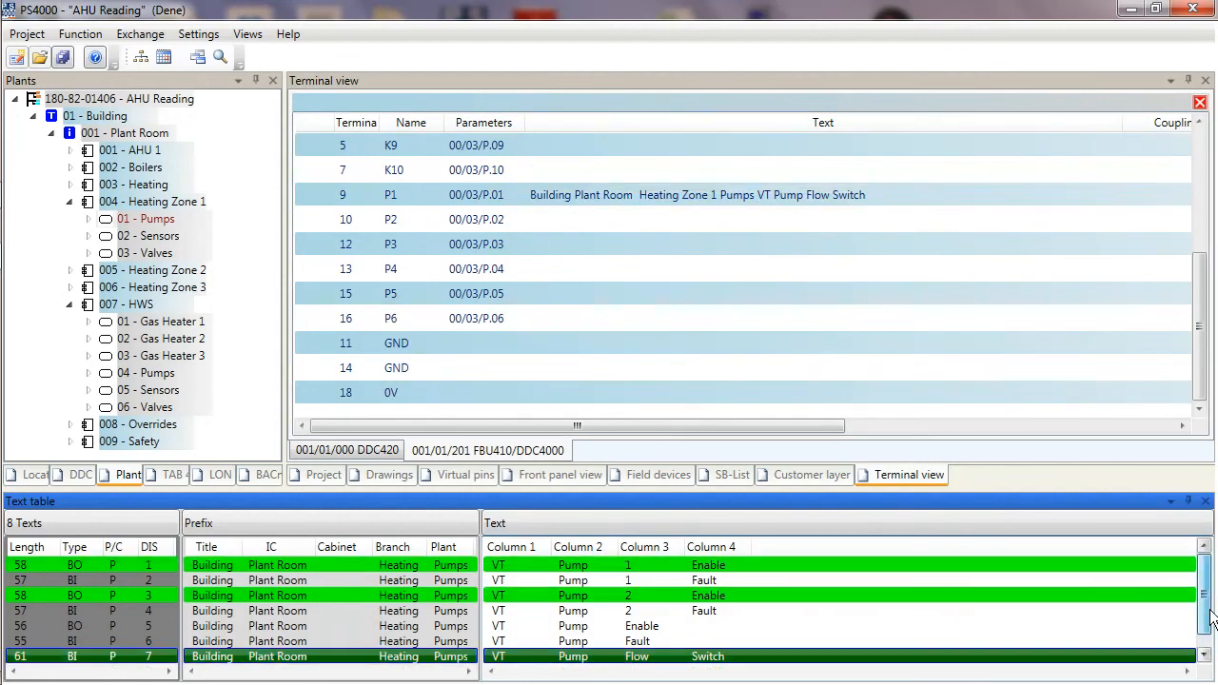
pyautogui.click(936, 580)
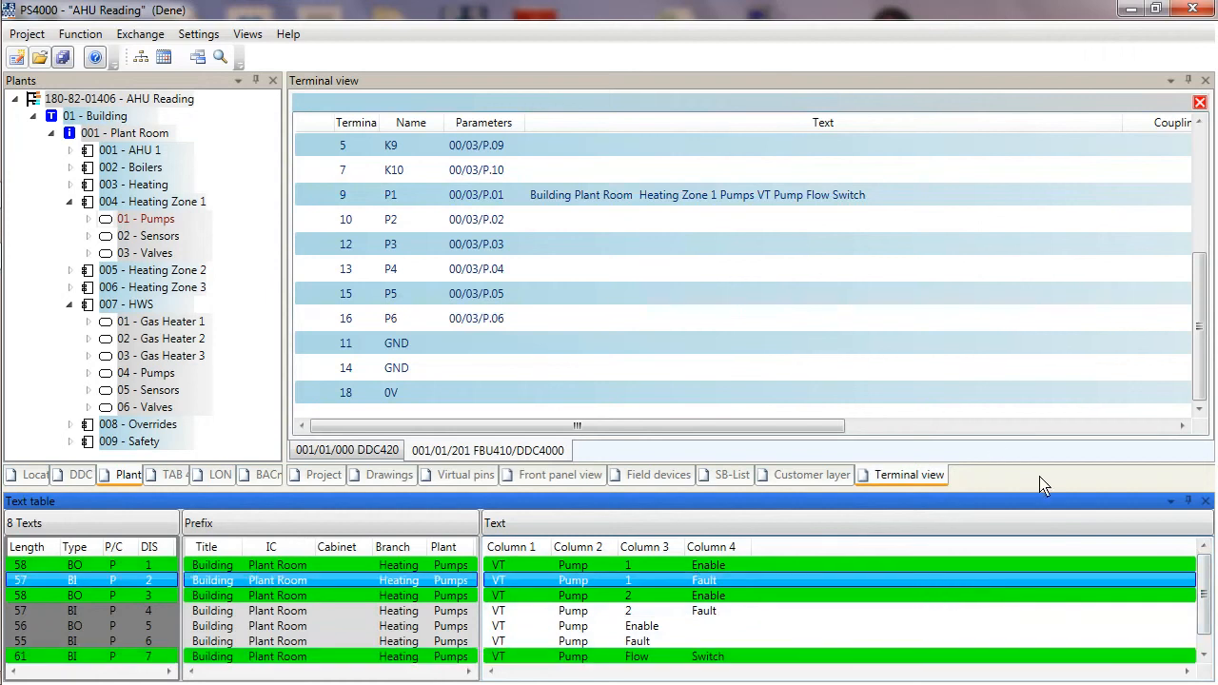
pyautogui.click(701, 229)
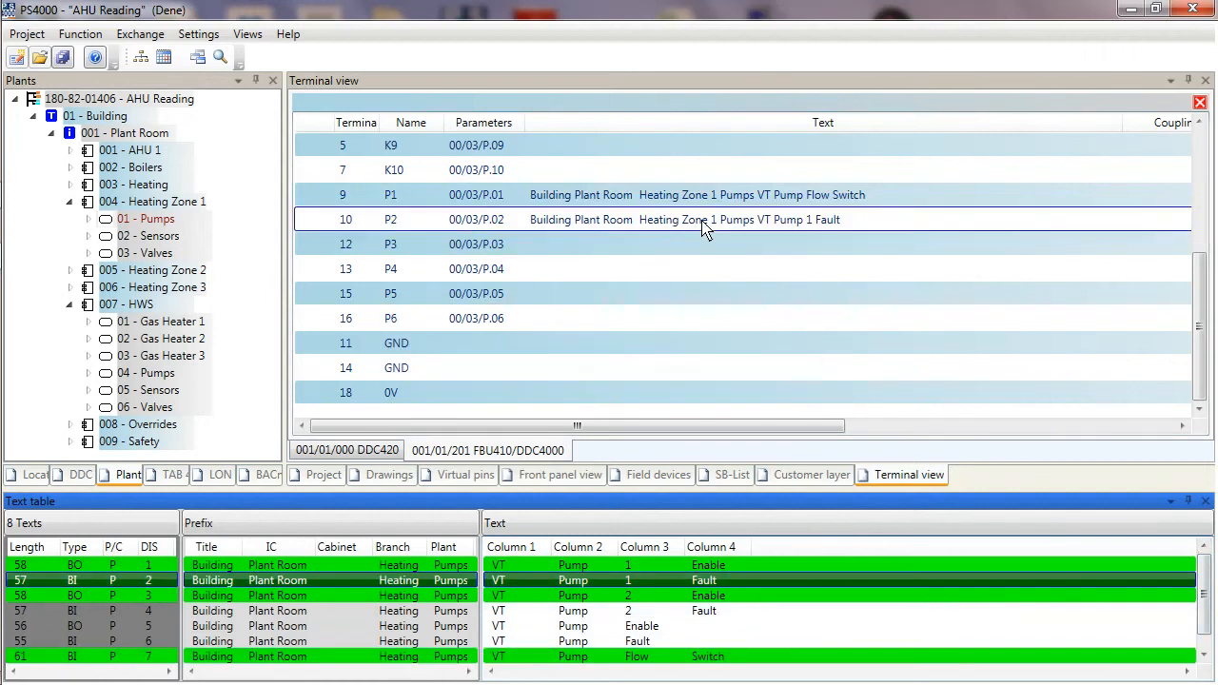
pyautogui.click(787, 613)
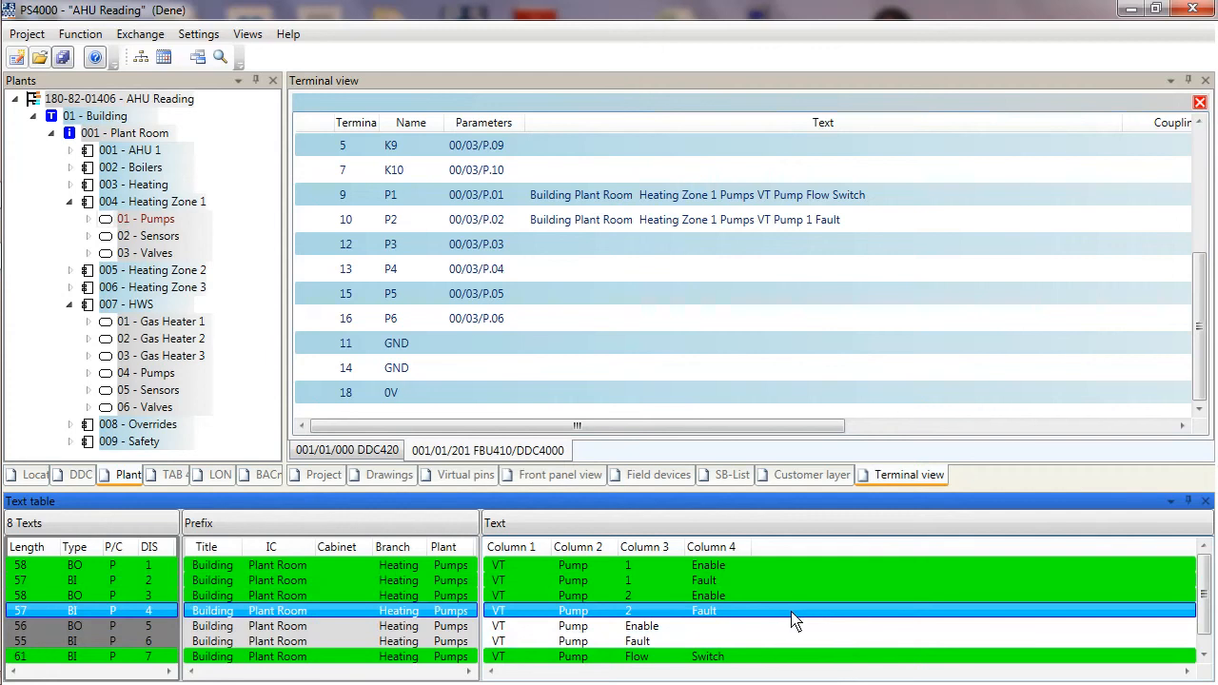
pyautogui.click(713, 249)
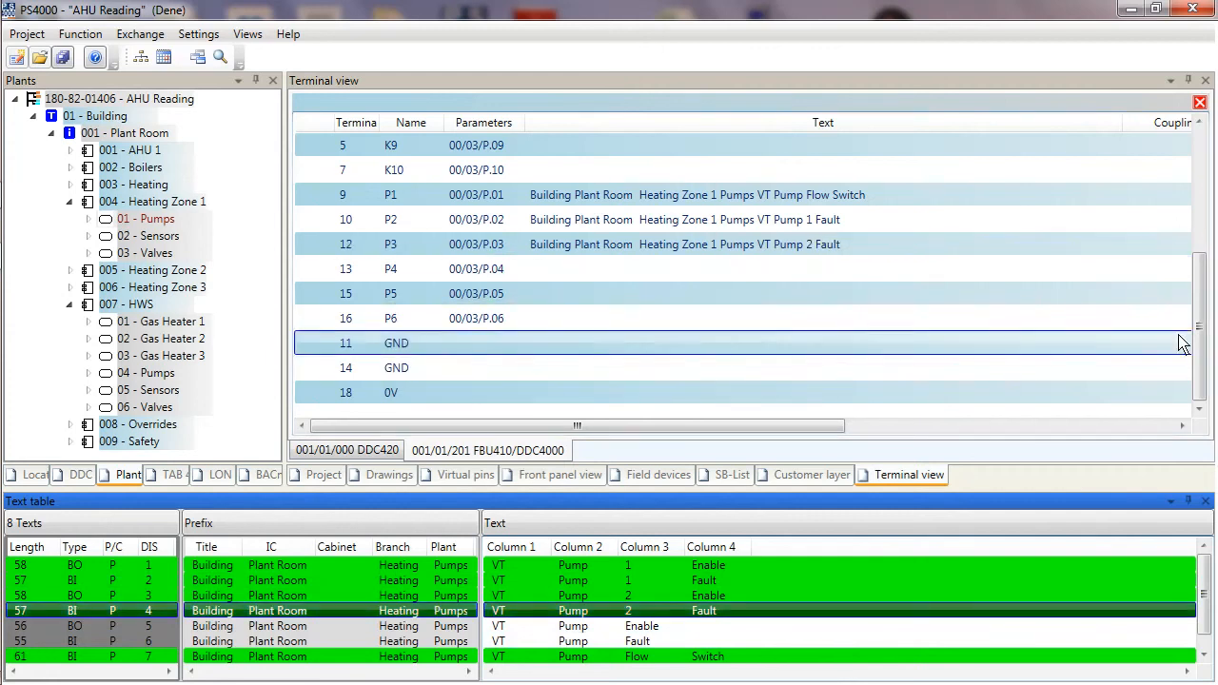
# Cut out the VT Pump Flow Switch assignment from pin P1 of the FBU410 module.
pyautogui.moveTo(1200, 364); pyautogui.dragTo(1201, 298)
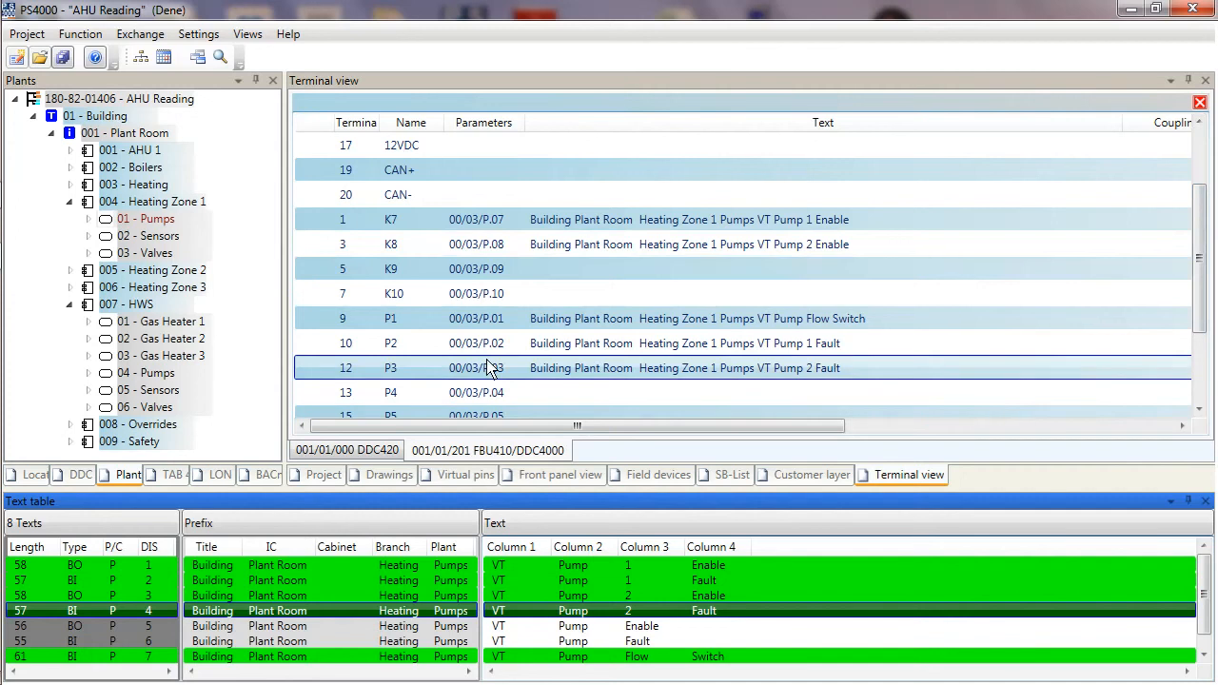
pyautogui.click(376, 451)
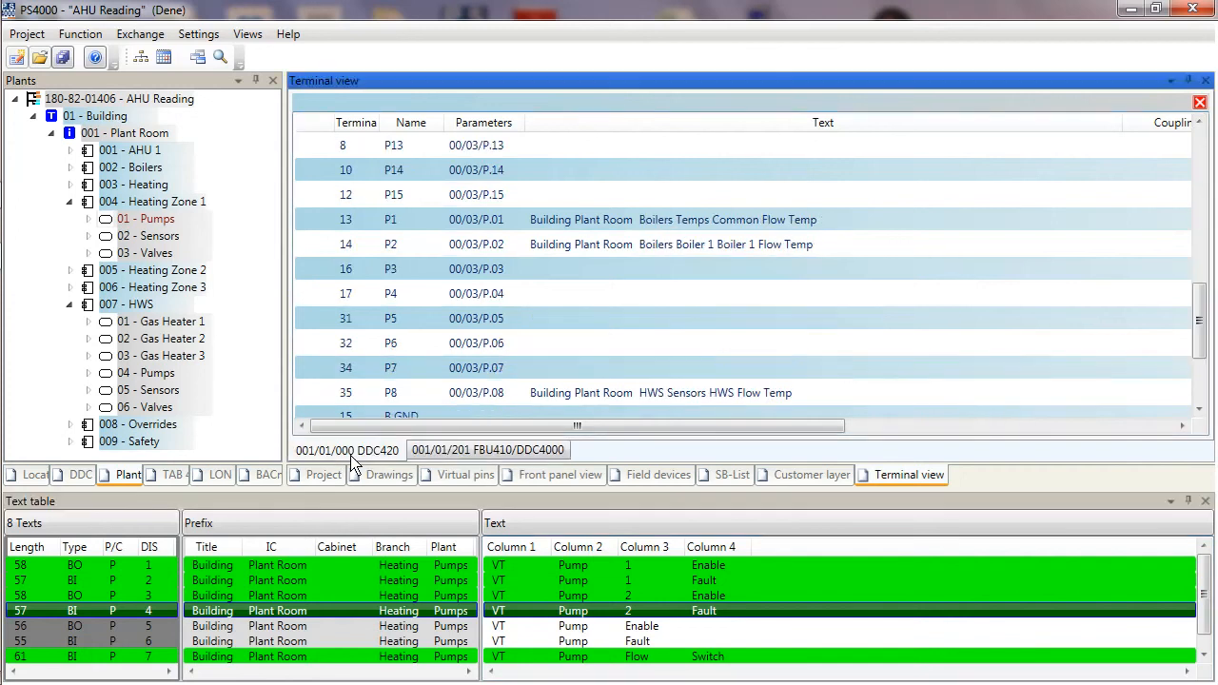
pyautogui.click(463, 455)
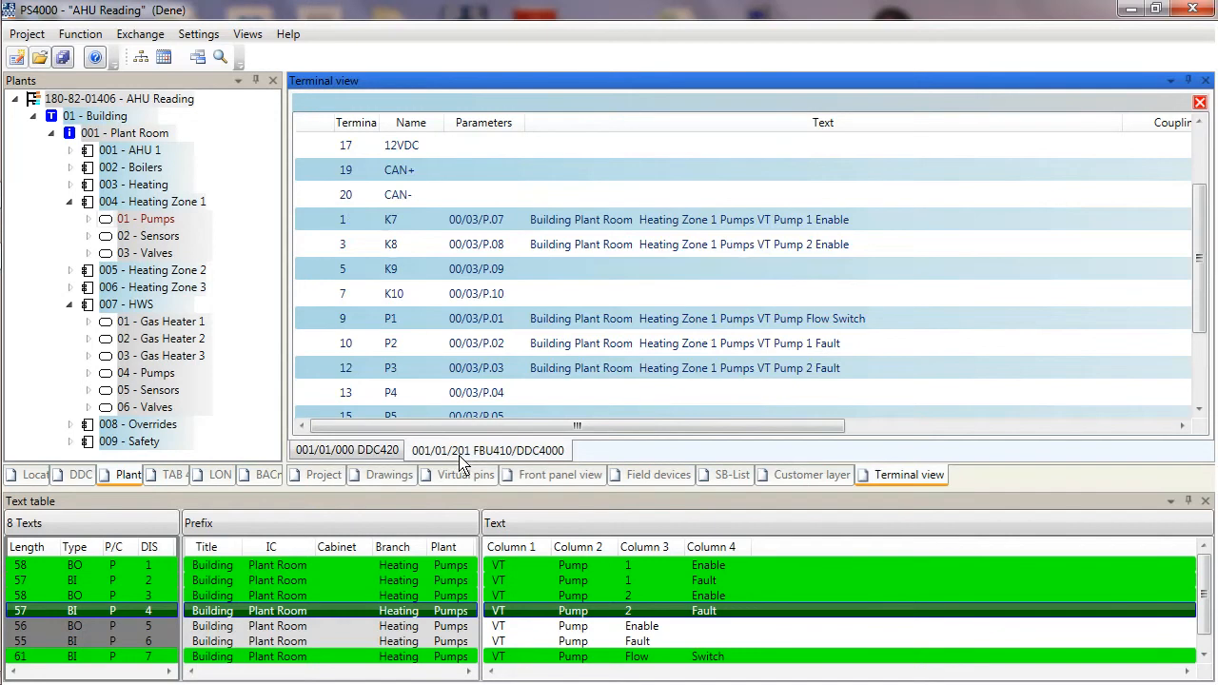
pyautogui.click(367, 453)
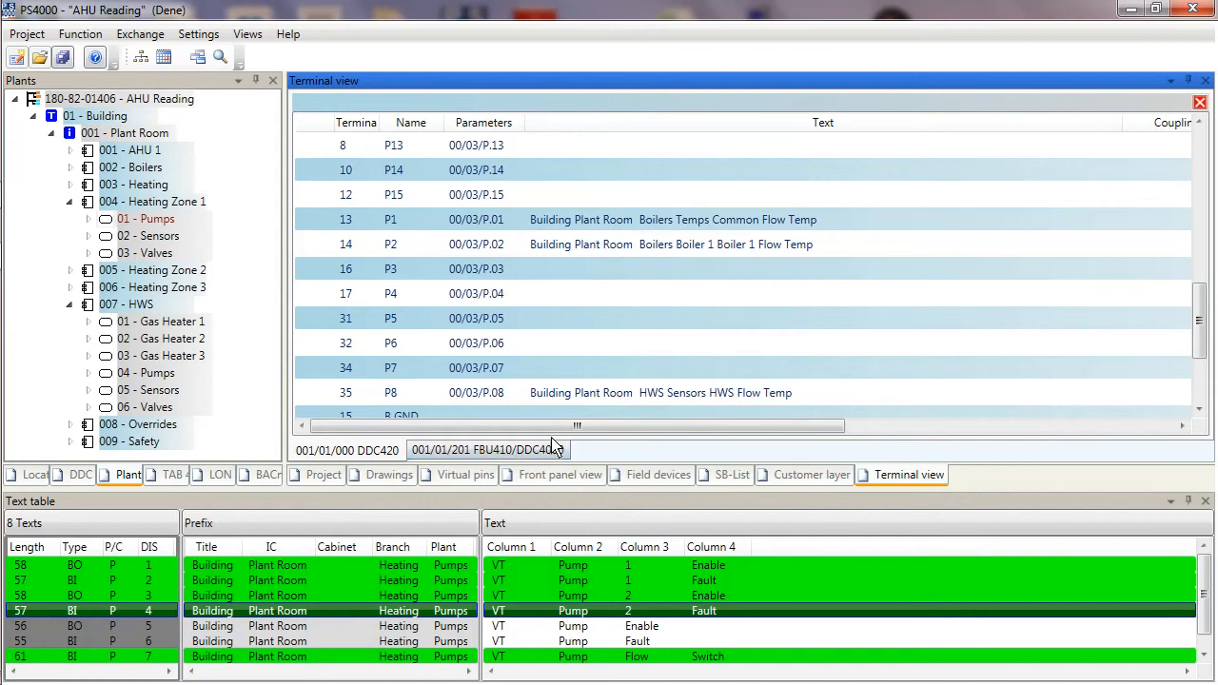
pyautogui.click(457, 454)
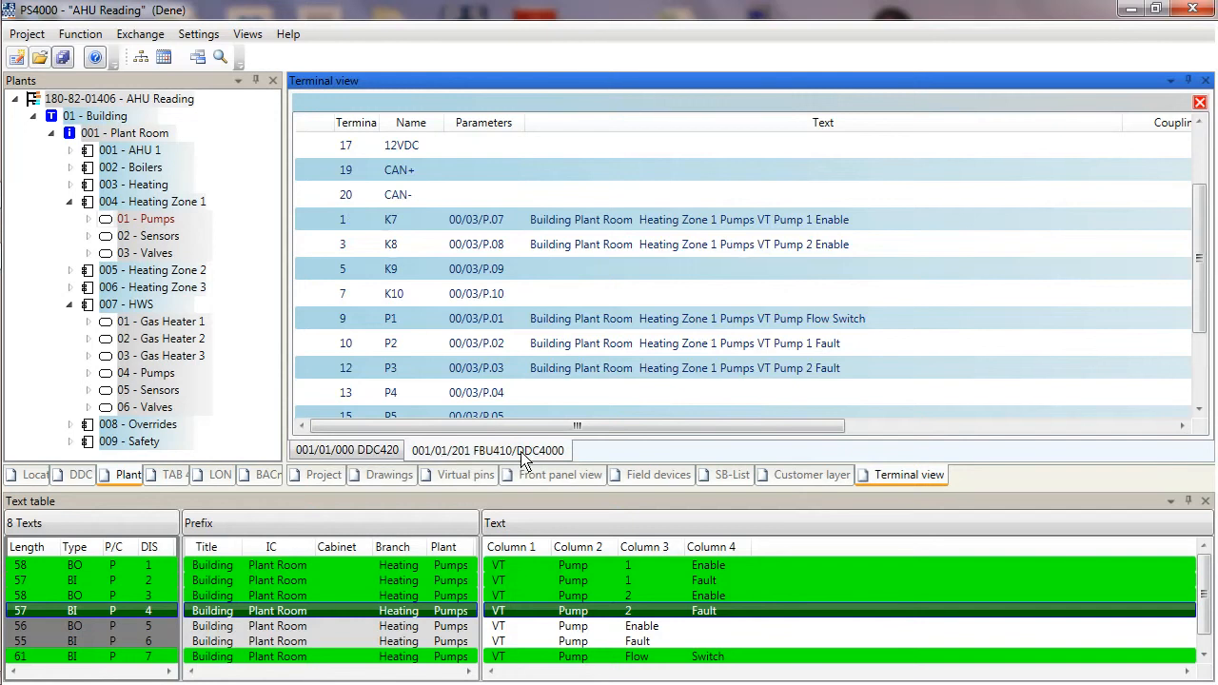
pyautogui.click(824, 370)
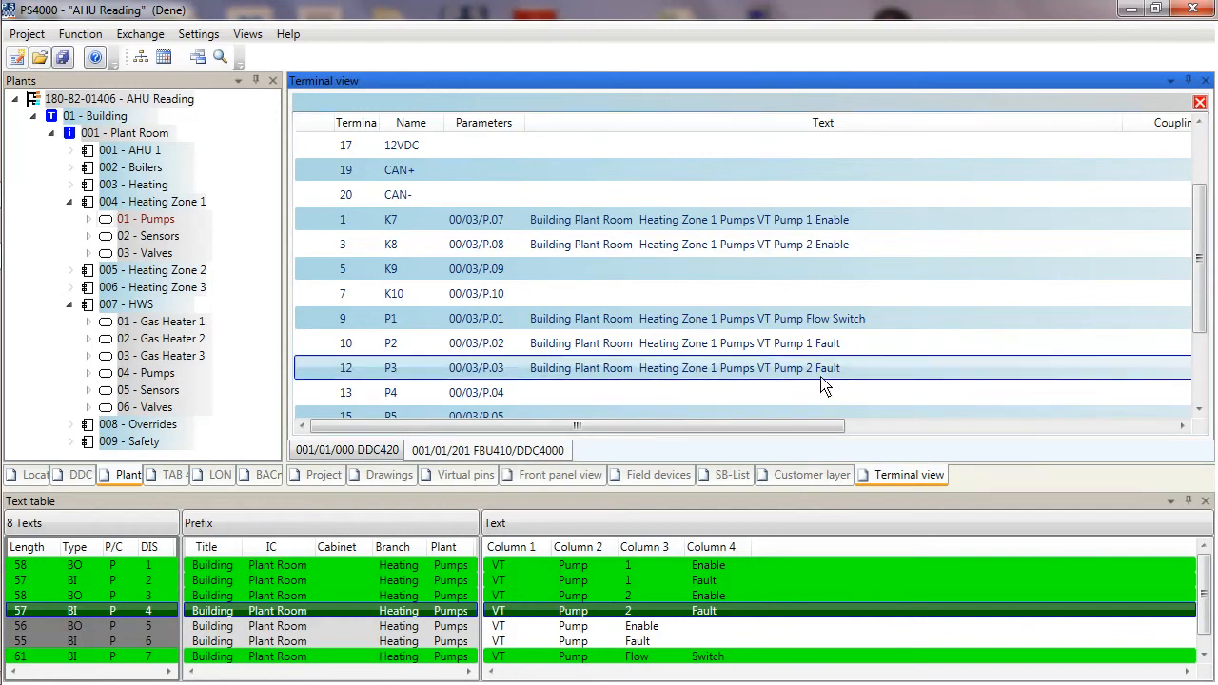
pyautogui.click(811, 321)
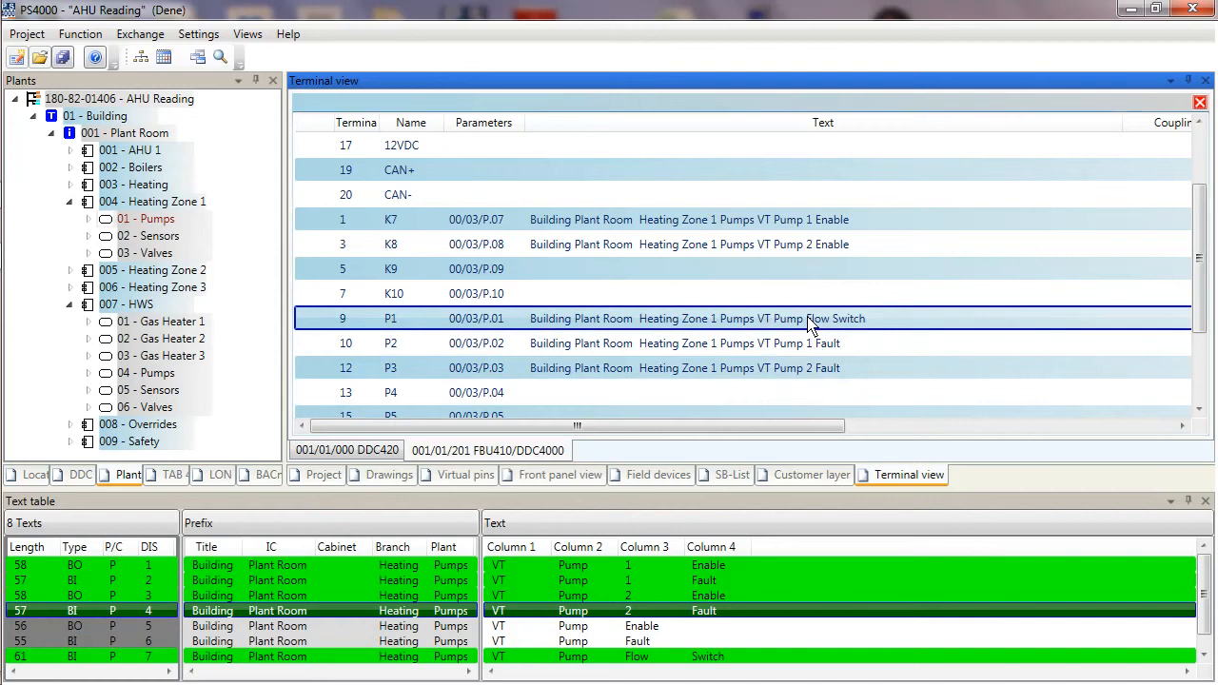
pyautogui.rightClick(811, 323)
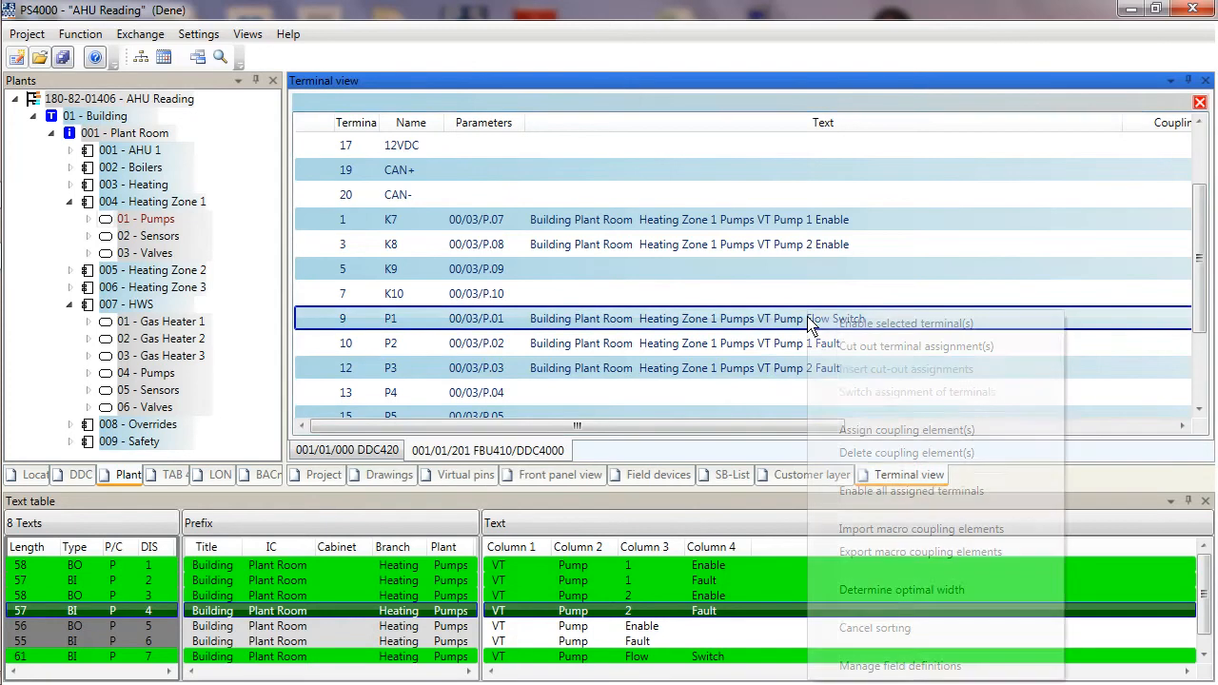
pyautogui.click(856, 352)
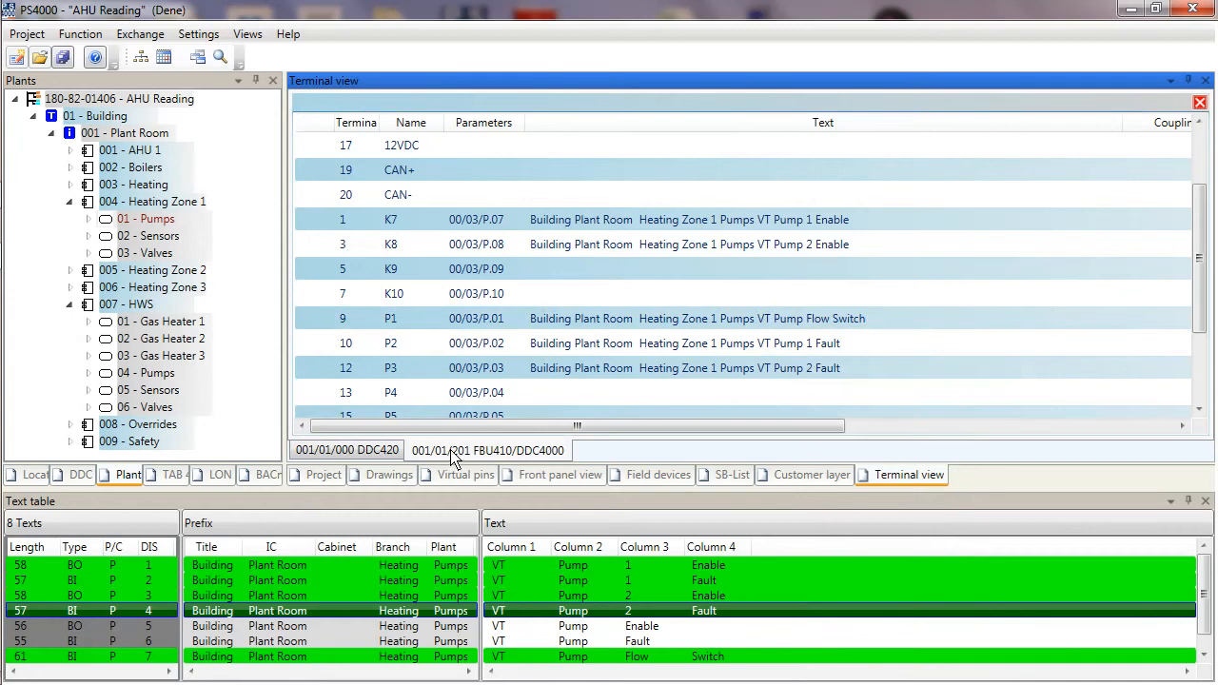
# Insert the cut-out assignment onto pin P9 of the DDC420 controller.
pyautogui.click(379, 453)
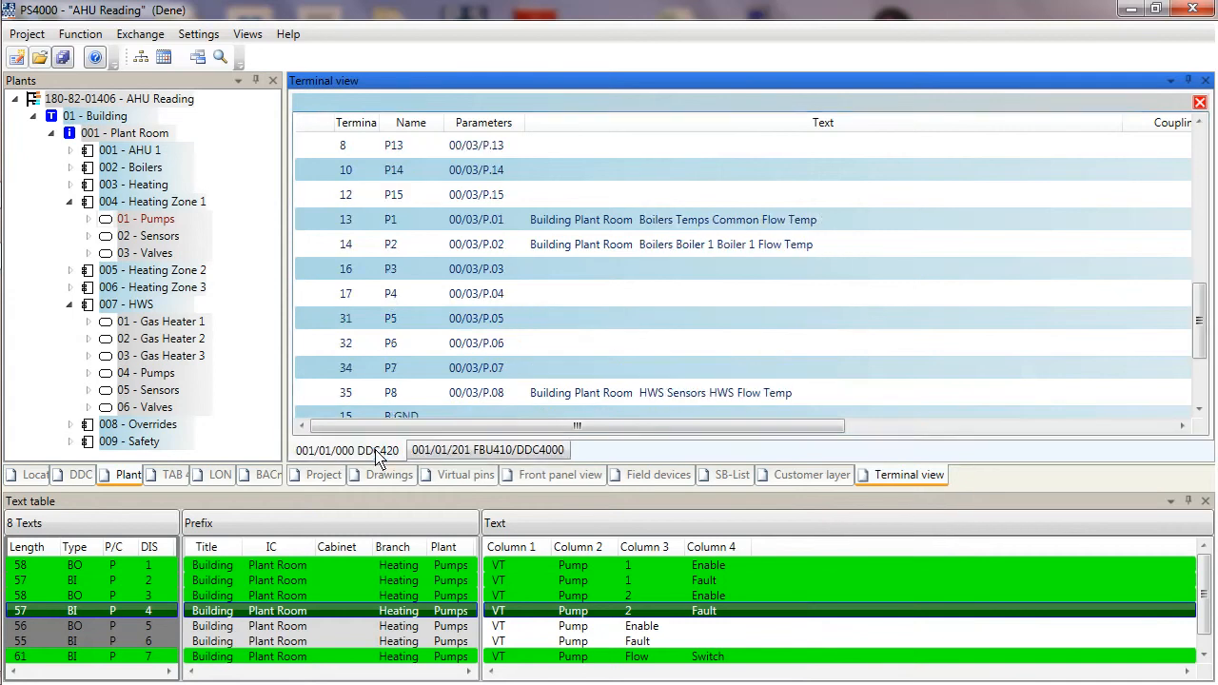
pyautogui.moveTo(1201, 341); pyautogui.dragTo(1198, 266)
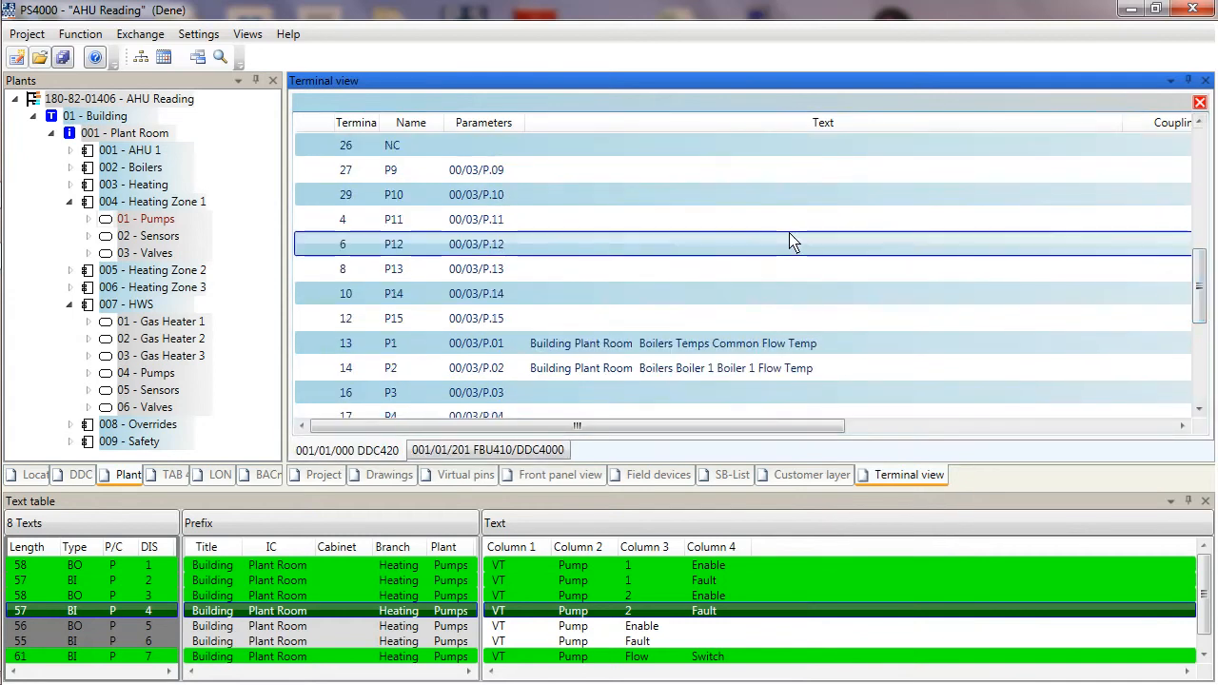
pyautogui.click(588, 175)
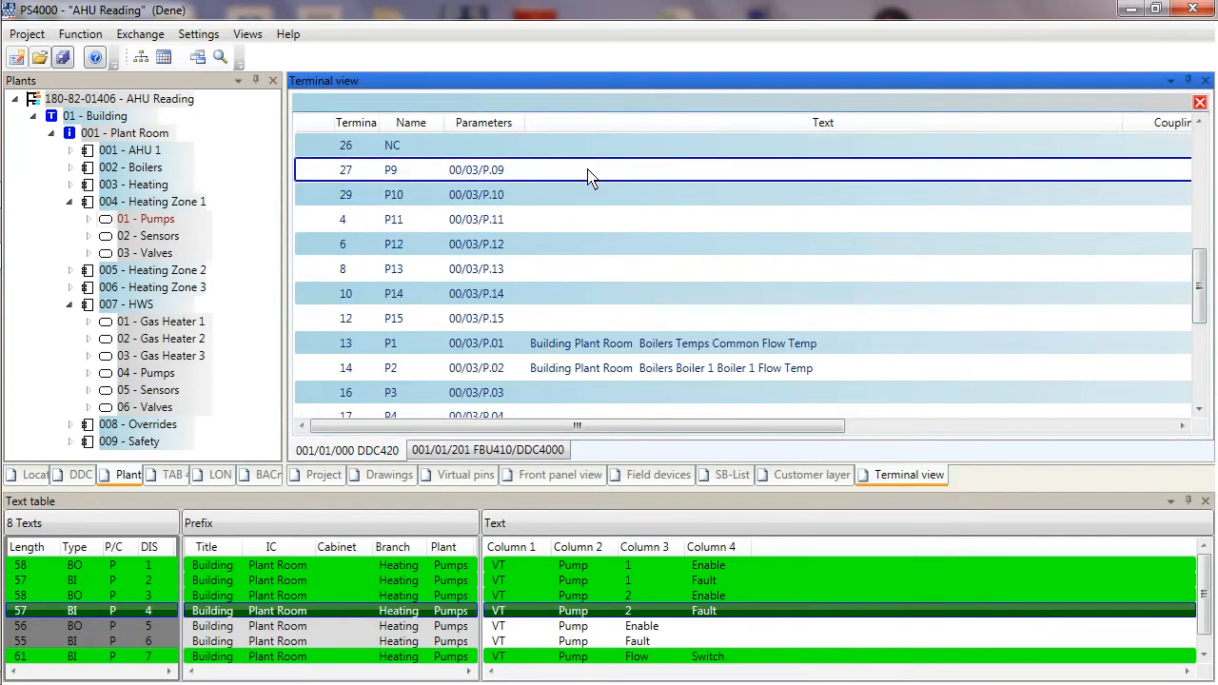
pyautogui.rightClick(588, 175)
pyautogui.click(635, 234)
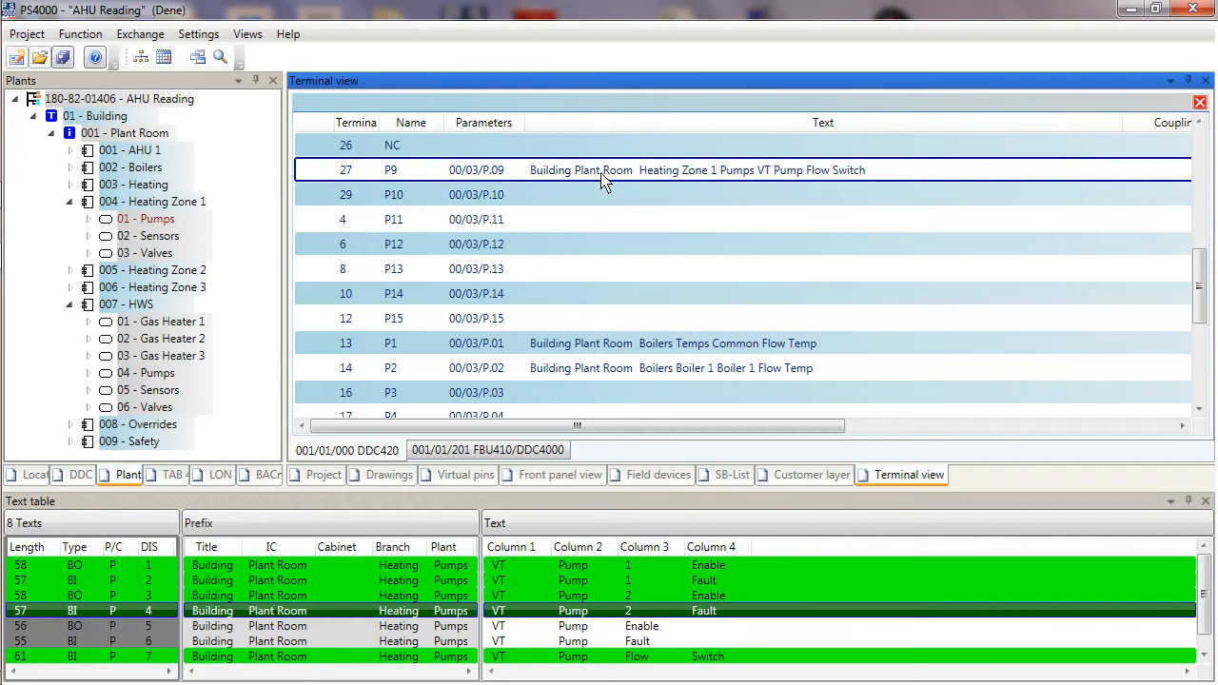
# Shorten pin P9's text on the DDC420 to VT Pump Flow Switch by removing its location prefix.
pyautogui.click(766, 179)
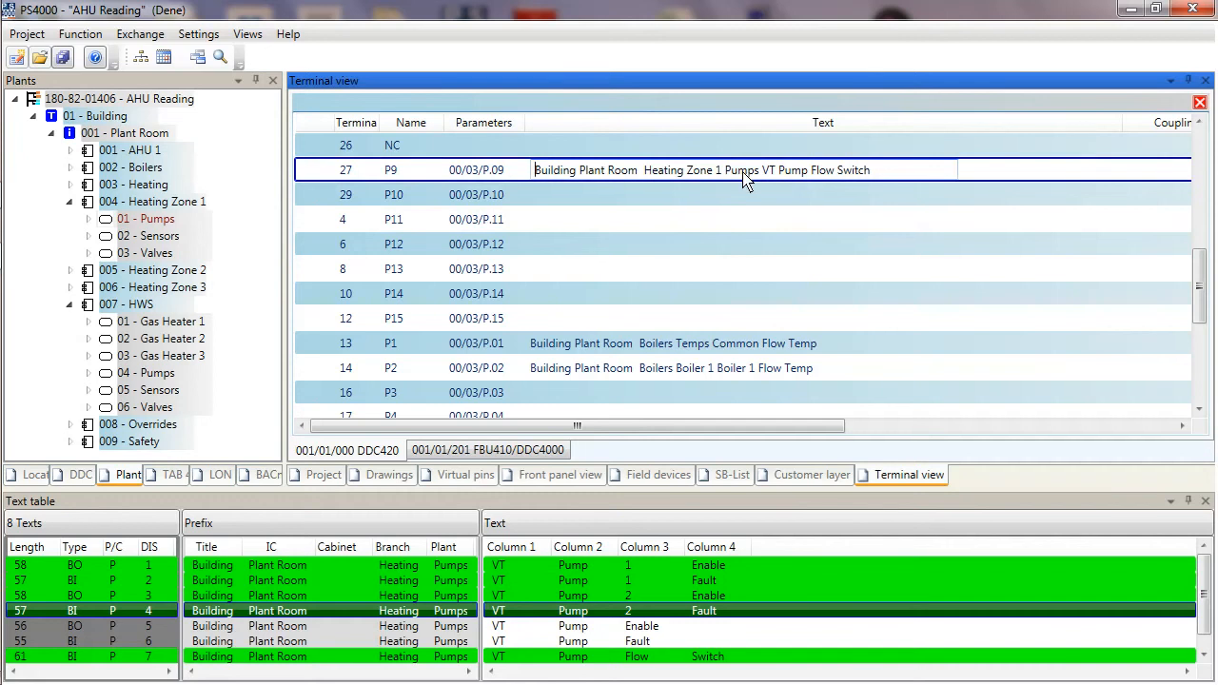
pyautogui.moveTo(763, 172); pyautogui.dragTo(428, 152)
pyautogui.press('Delete')
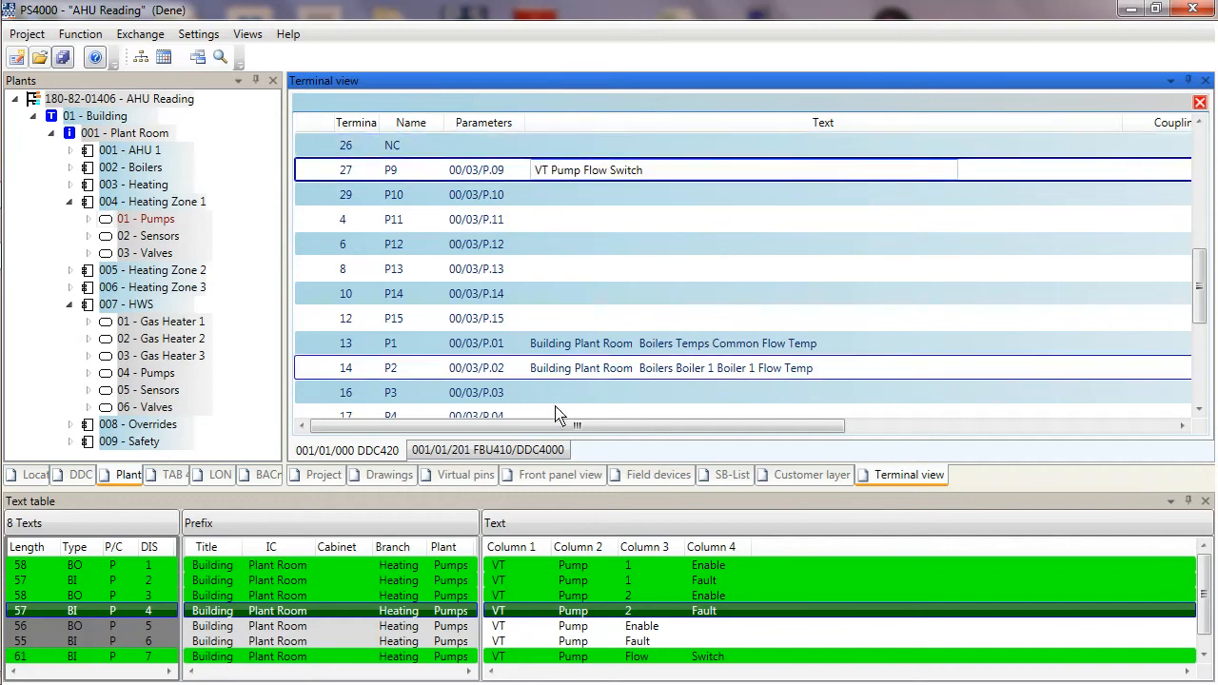
# Shorten the texts of pins P1 and P2 to Common Flow Temp and Boiler 1 Flow Temp.
pyautogui.click(616, 350)
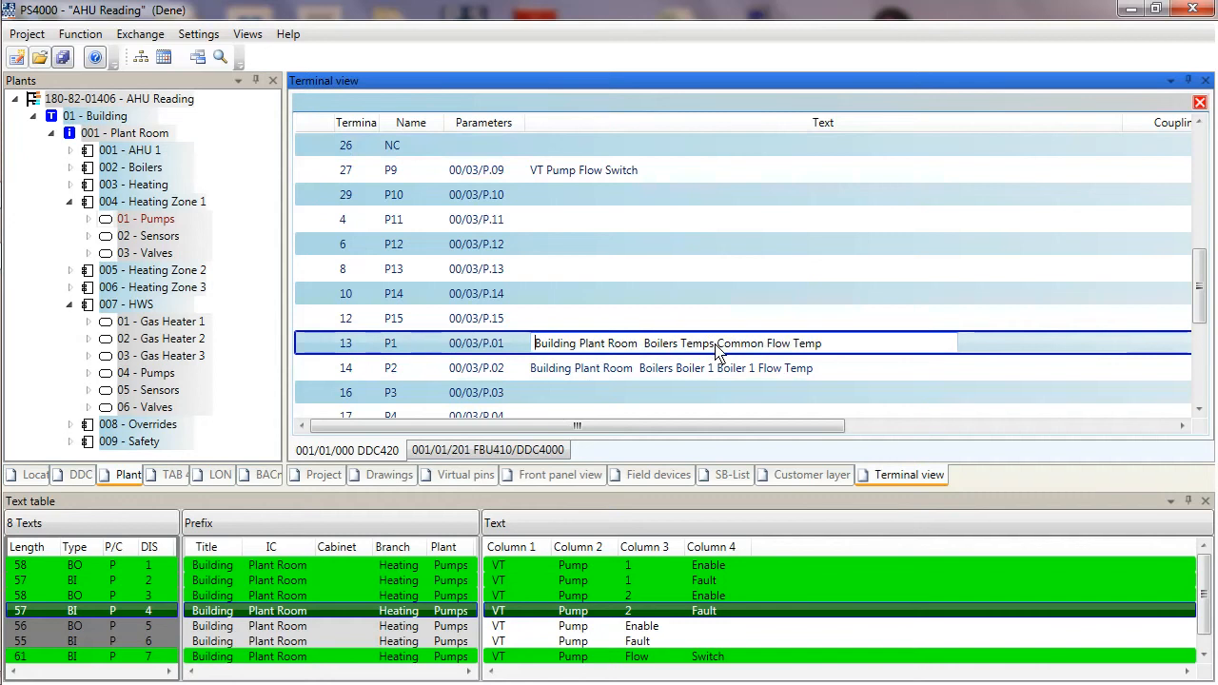
pyautogui.moveTo(714, 348); pyautogui.dragTo(419, 362)
pyautogui.press('Delete')
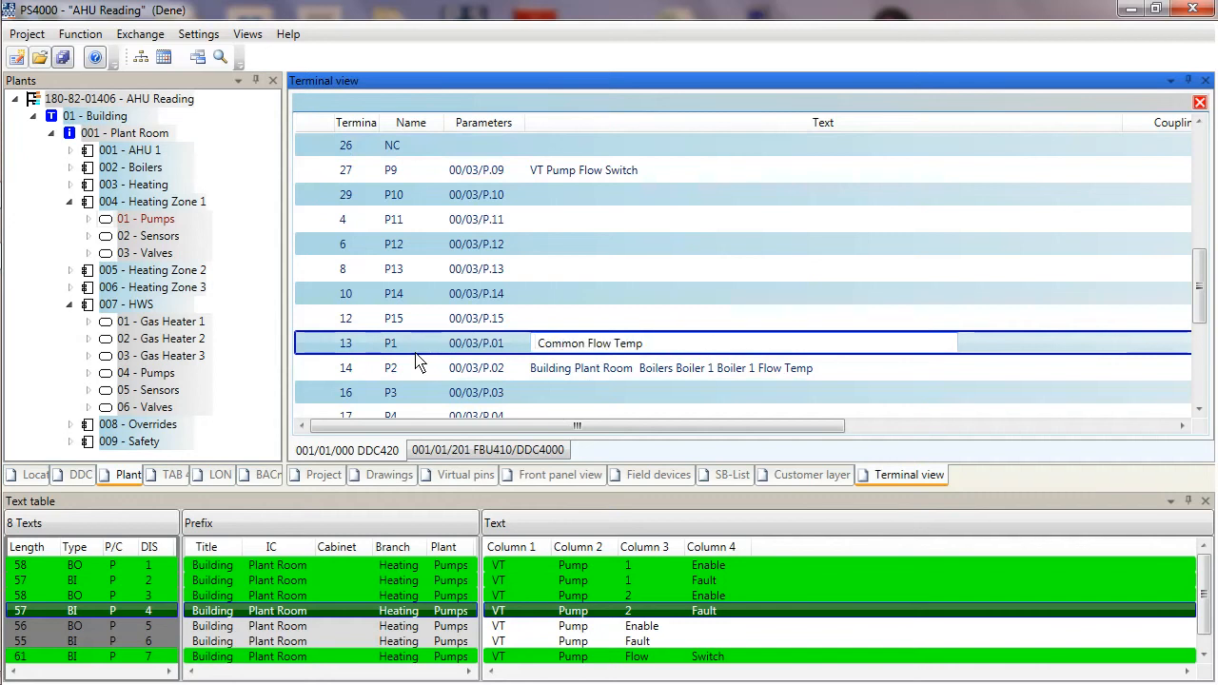
pyautogui.press('Delete')
pyautogui.click(557, 373)
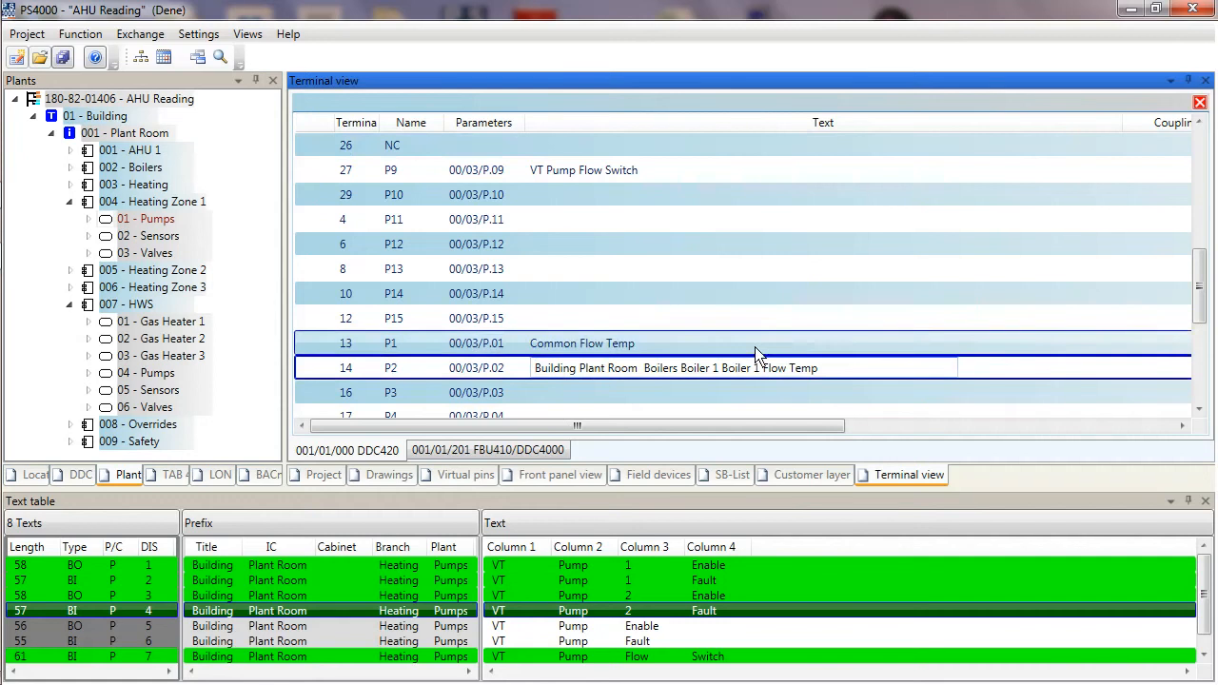
pyautogui.moveTo(722, 373); pyautogui.dragTo(664, 371)
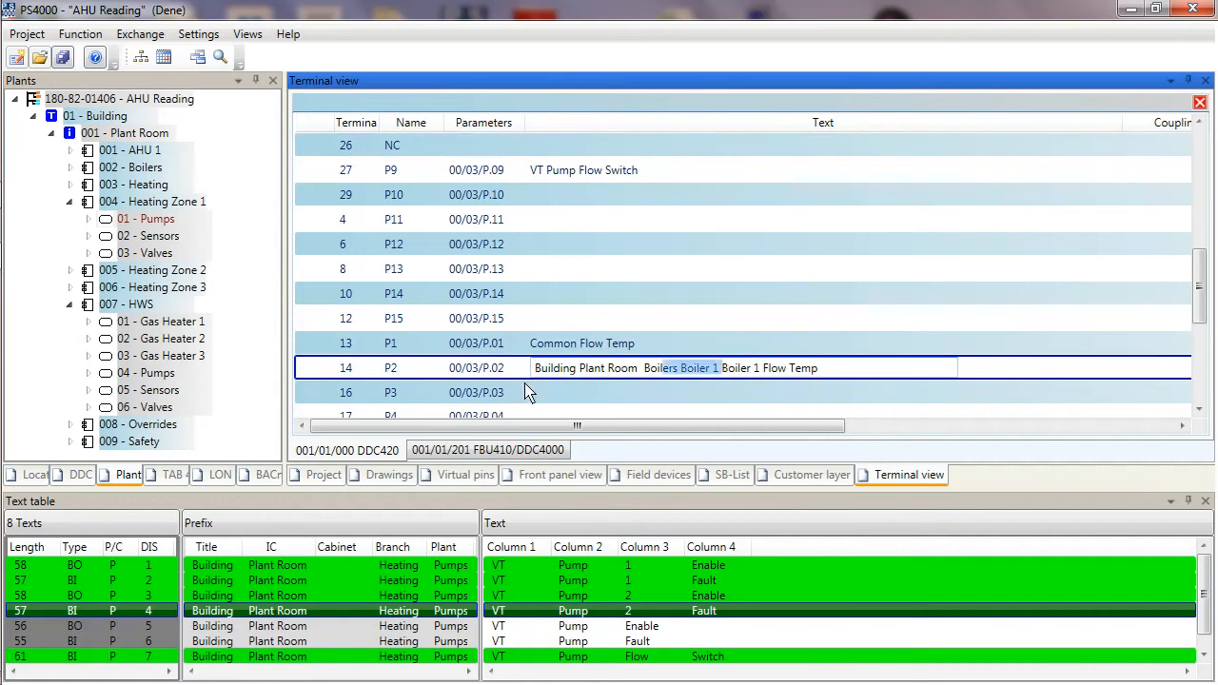
pyautogui.moveTo(530, 393); pyautogui.dragTo(530, 393)
pyautogui.press('Delete')
pyautogui.press('Return')
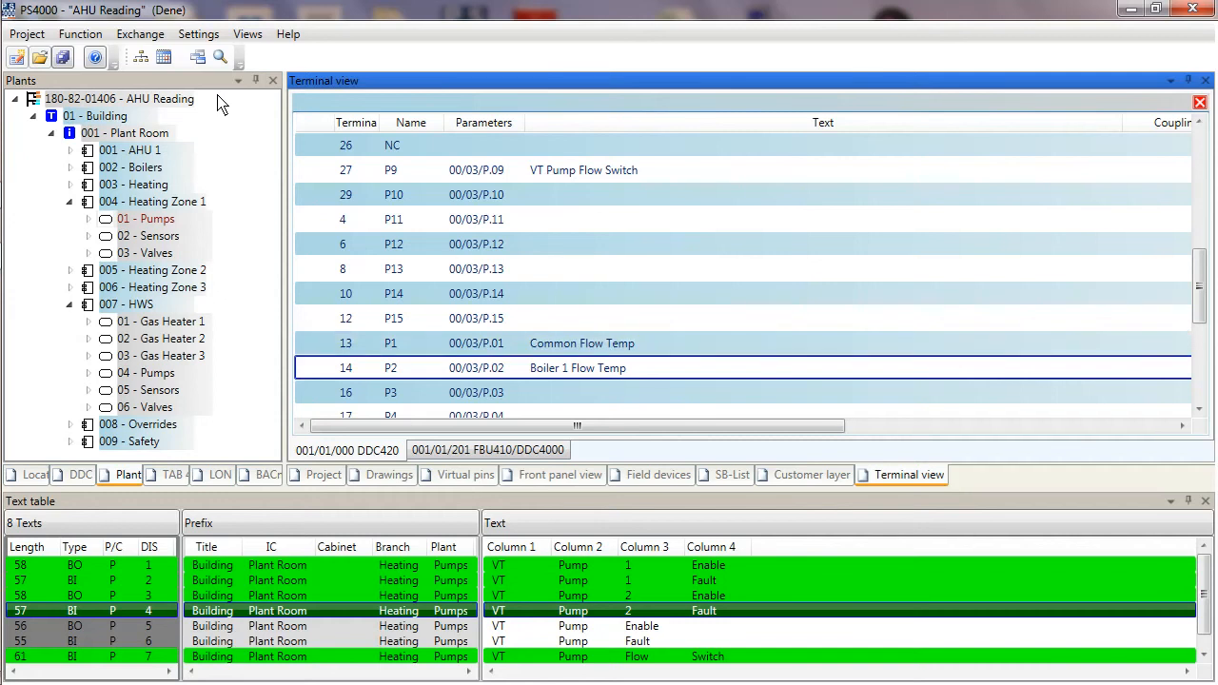
# Start assignment documentation for the Cabinet switch cabinet with Cover page, Assignment/location, Assignment/field and Assignment/terminals print areas.
pyautogui.click(26, 36)
pyautogui.moveTo(108, 259)
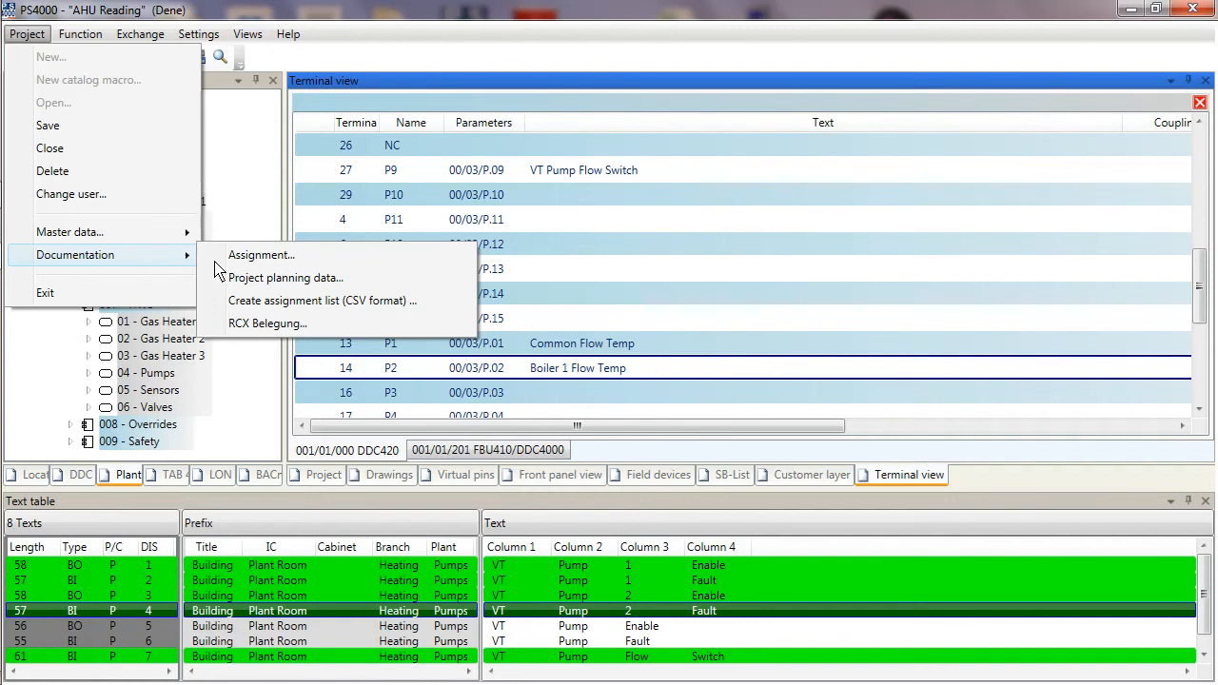
pyautogui.click(259, 257)
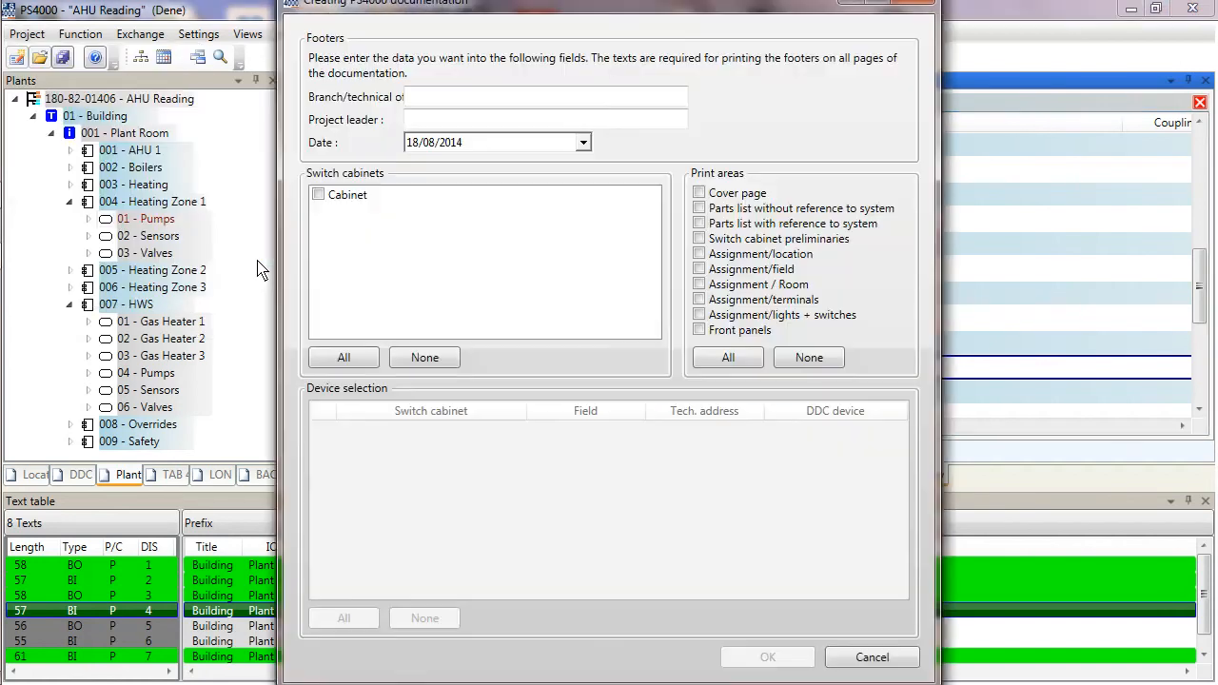
pyautogui.click(317, 197)
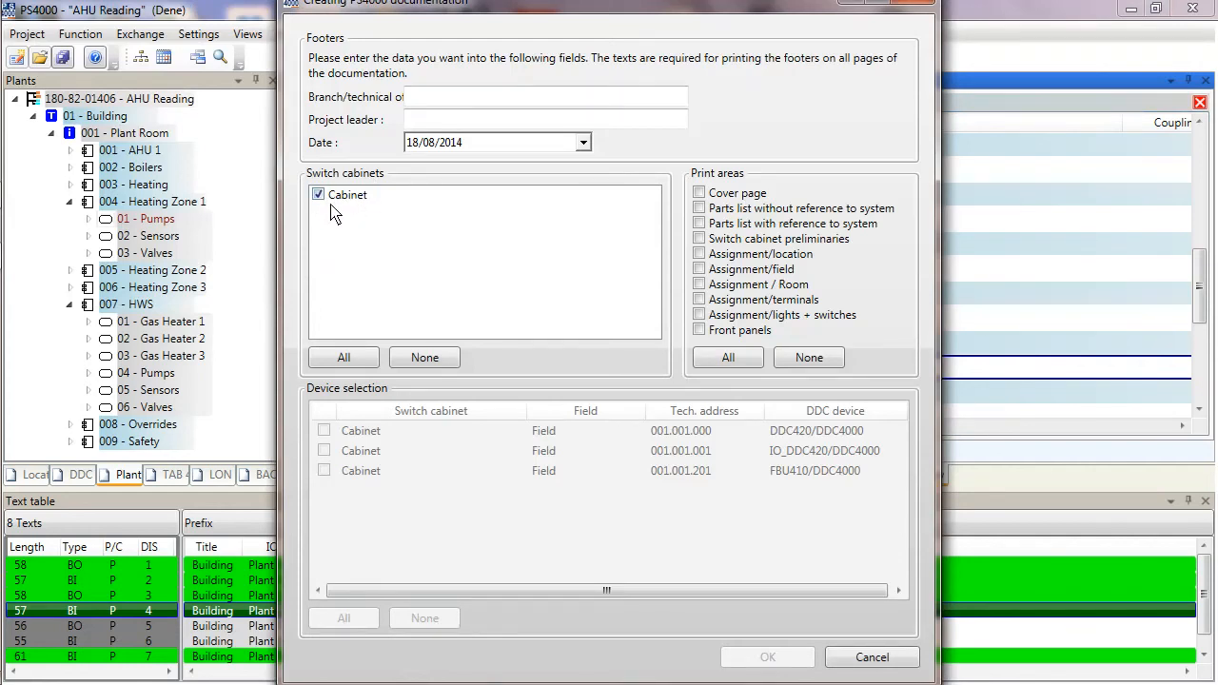
pyautogui.click(699, 194)
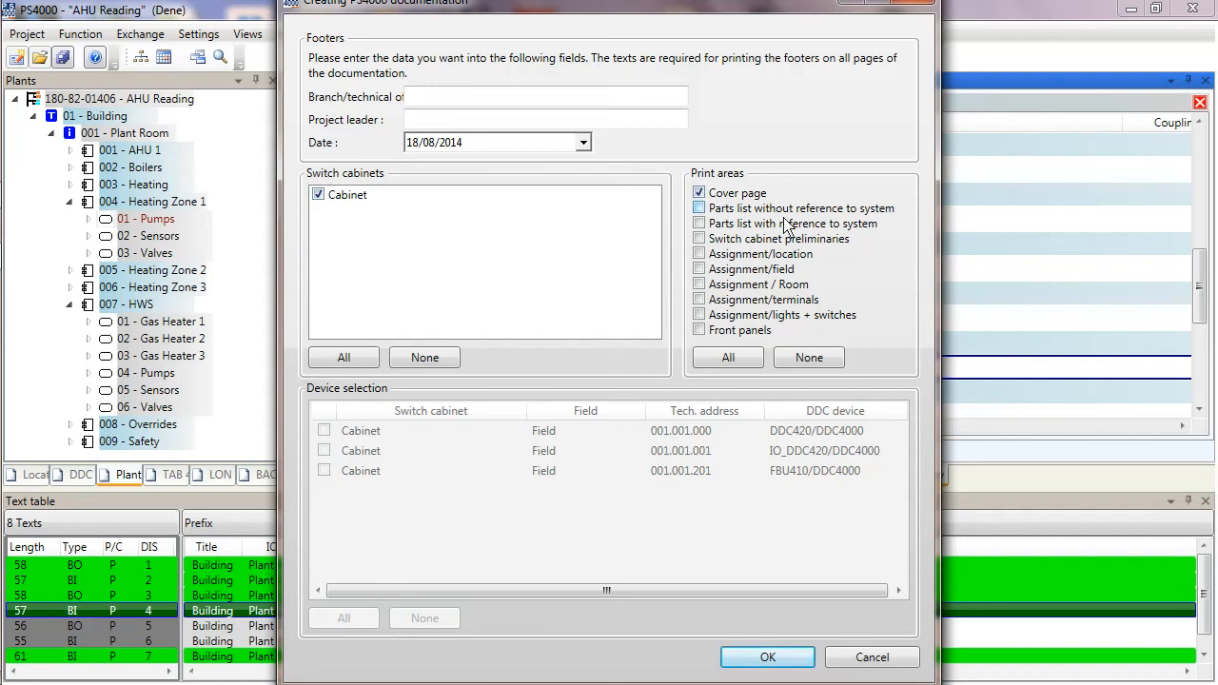
pyautogui.click(699, 254)
pyautogui.click(699, 270)
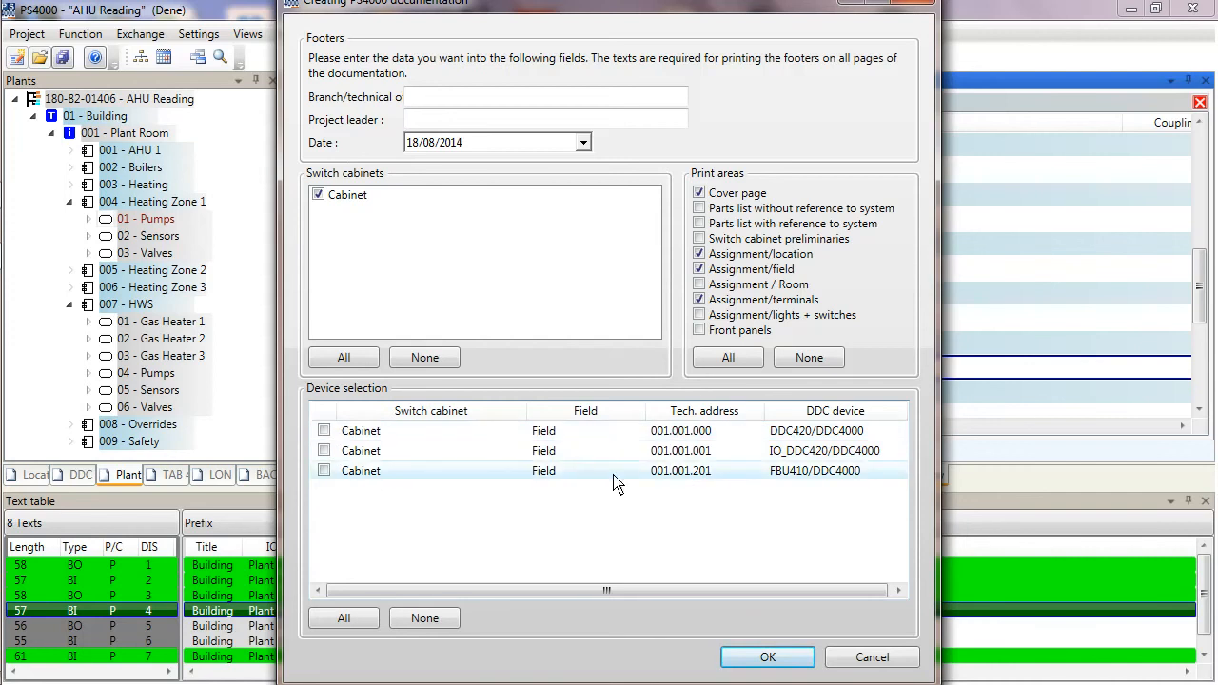
# Select the IO_DDC420 and FBU410 devices and save the documentation as the Word file DDC Connections.
pyautogui.click(324, 471)
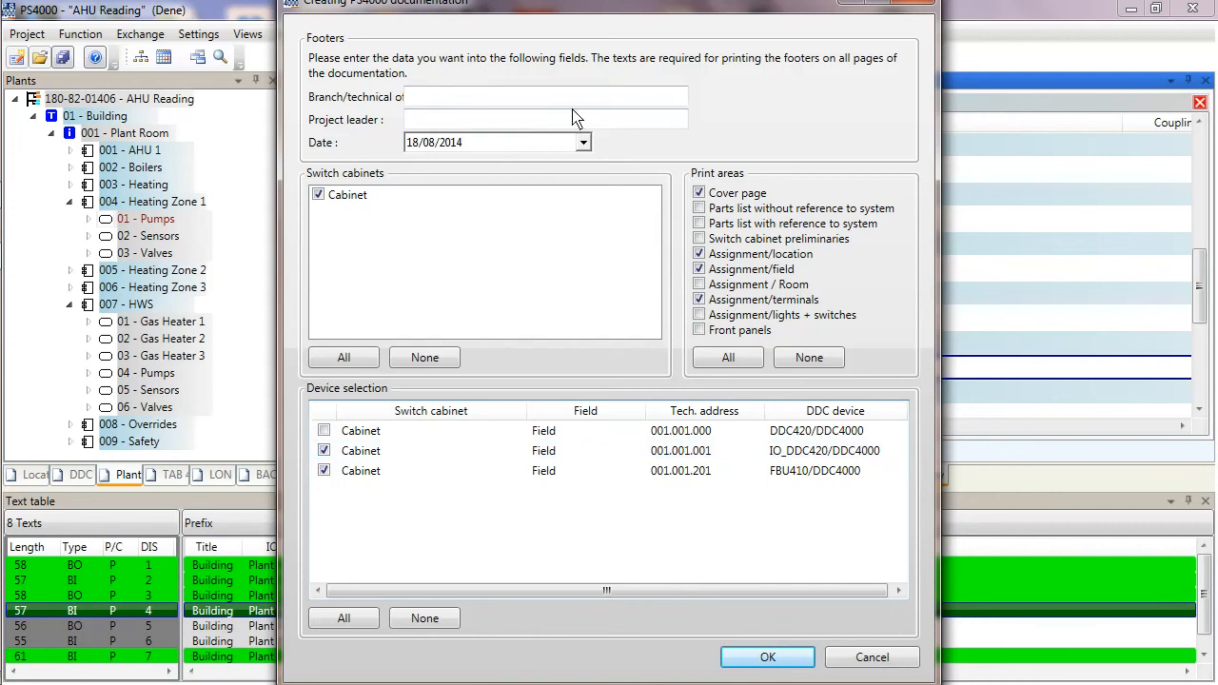
pyautogui.click(780, 663)
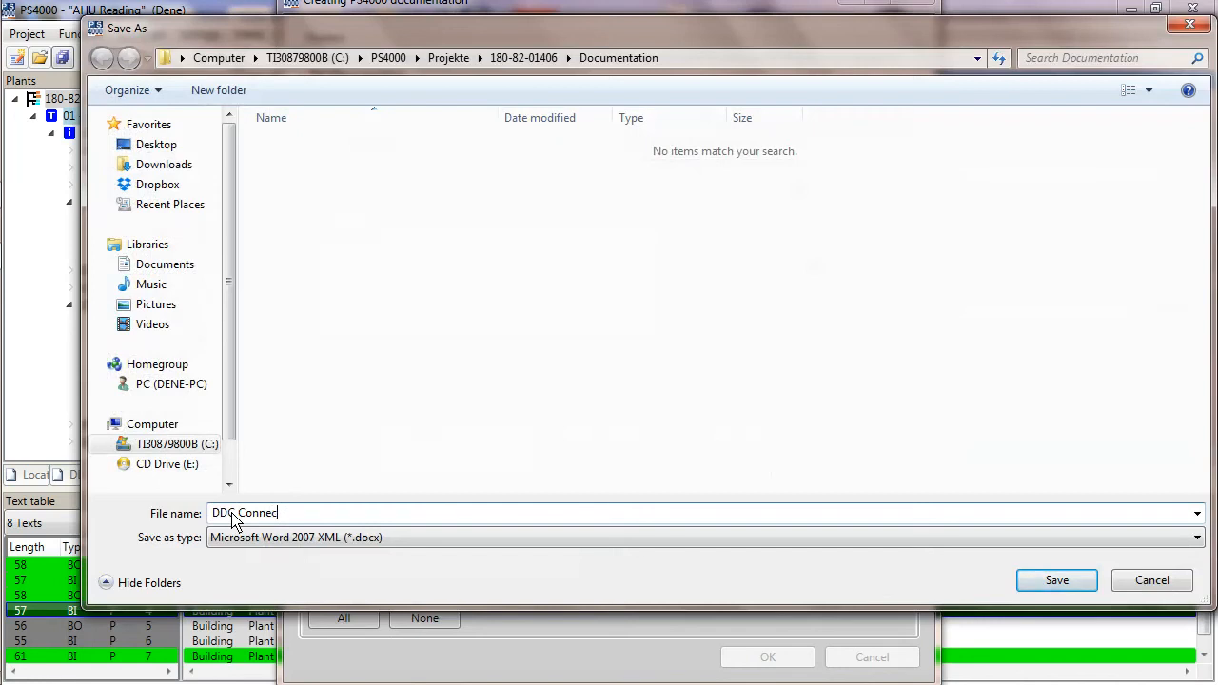
pyautogui.click(1053, 582)
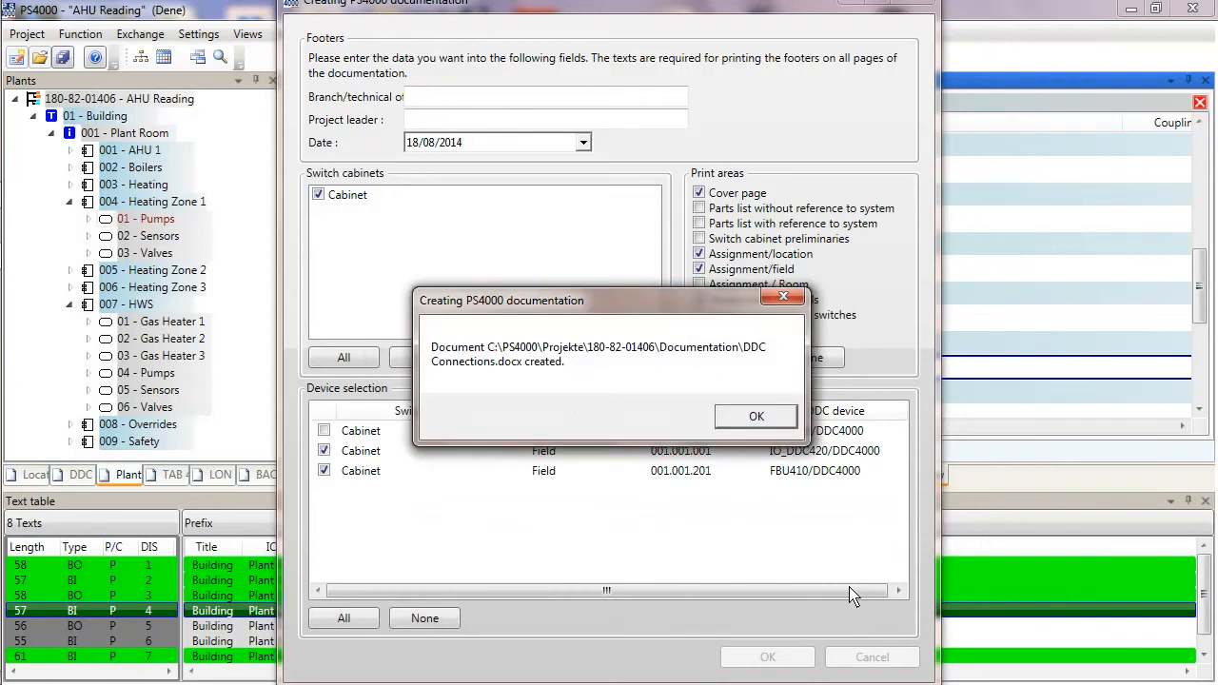
pyautogui.click(765, 421)
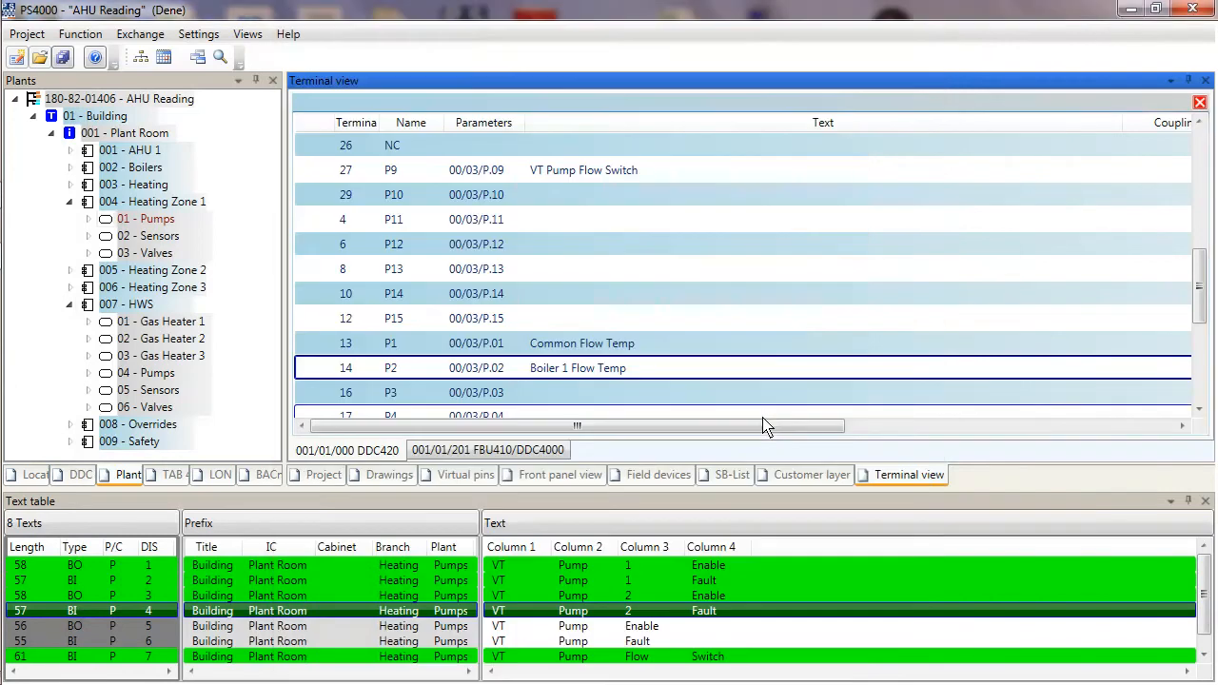
# Minimize PS4000 and open the C:\PS4000\Projekte folder in Windows Explorer.
pyautogui.click(1130, 9)
pyautogui.moveTo(2, 400)
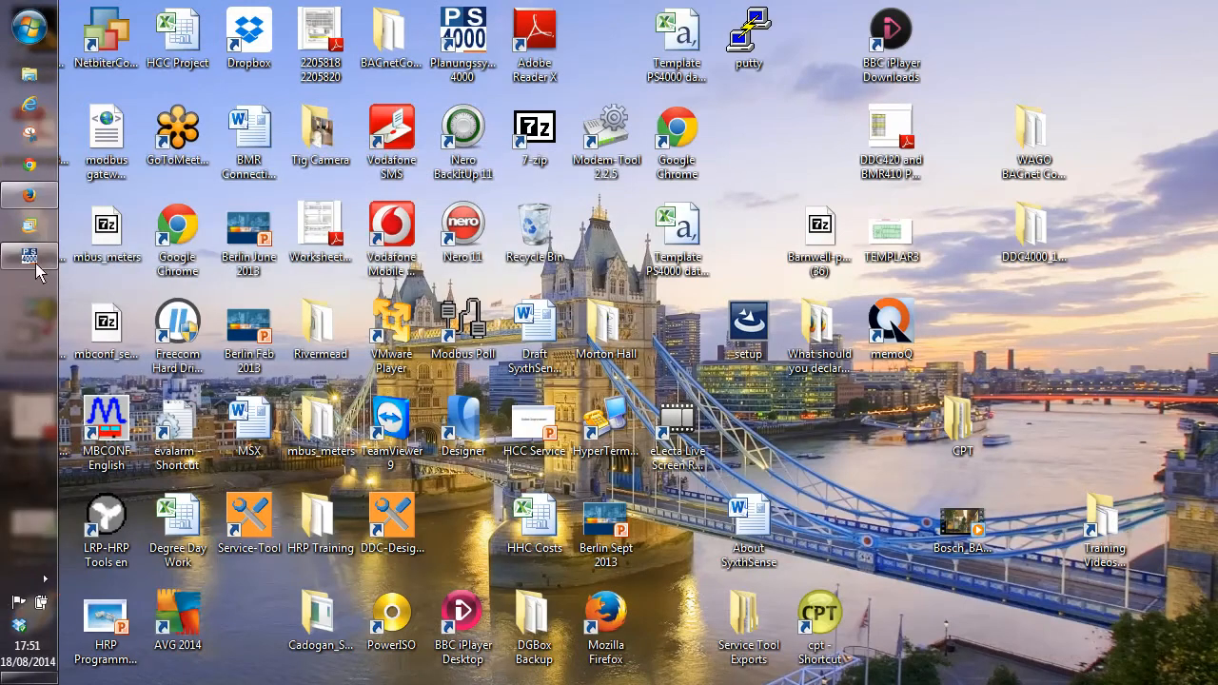
pyautogui.click(30, 76)
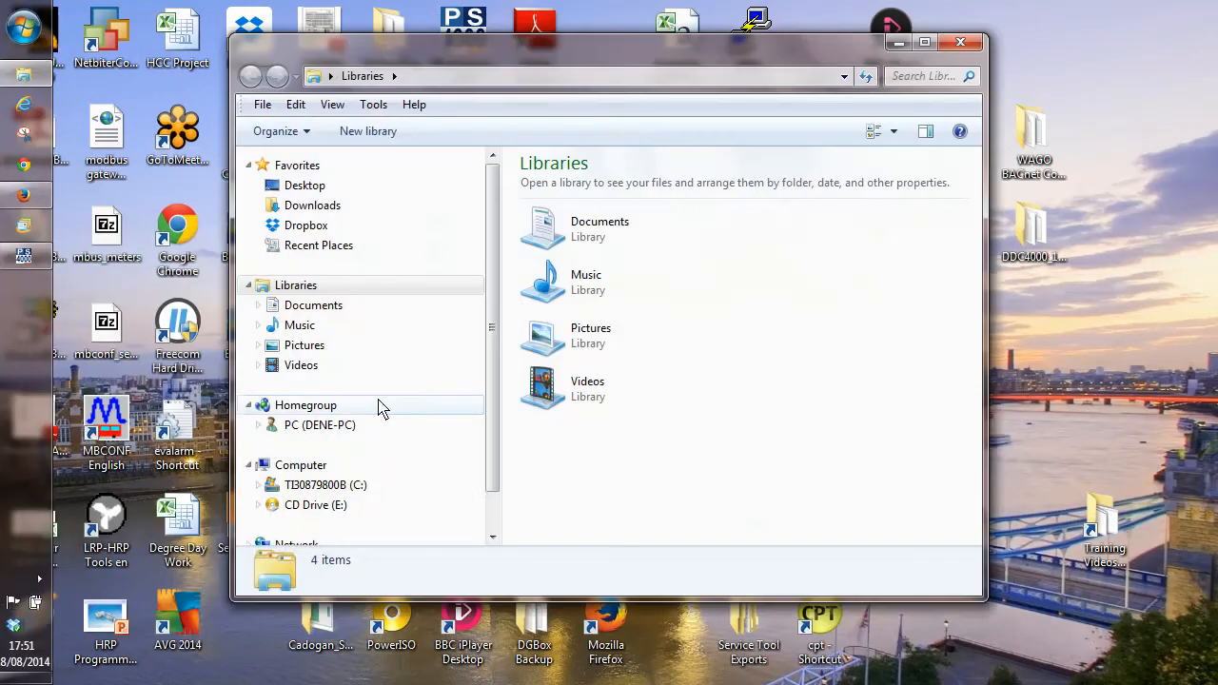
pyautogui.click(349, 488)
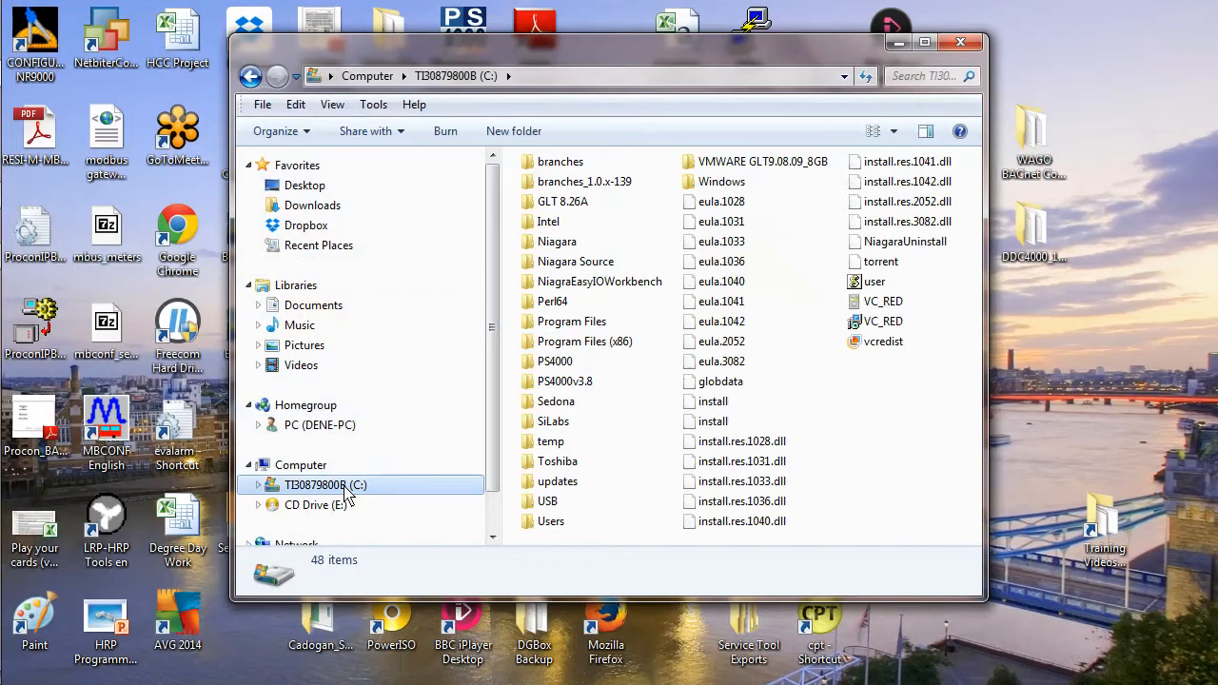
pyautogui.doubleClick(554, 363)
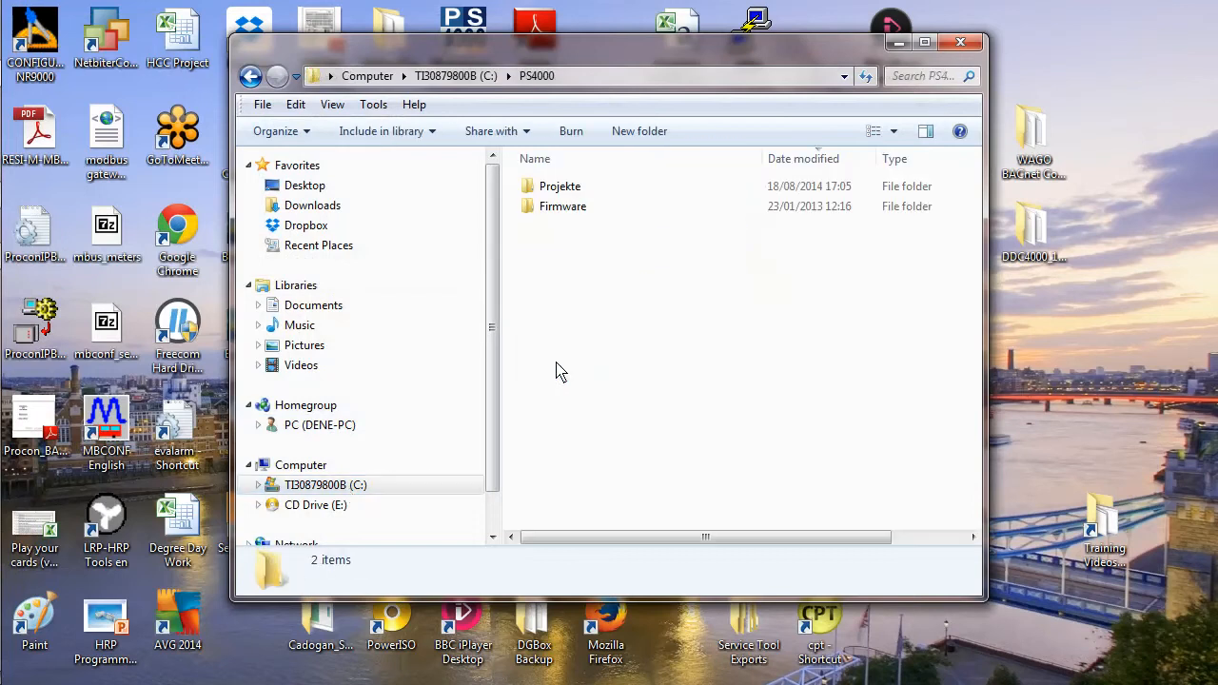
pyautogui.doubleClick(555, 188)
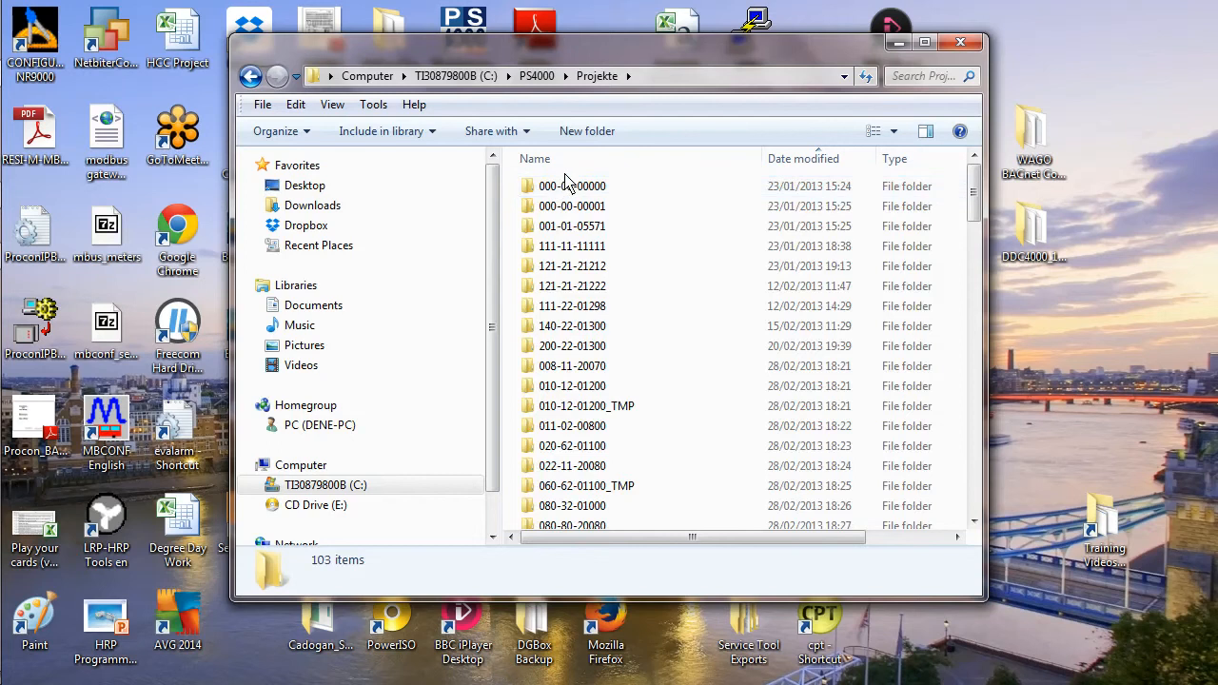
# Browse the Projekte folder, sorted by date modified, for the AHU Reading project folder.
pyautogui.click(799, 162)
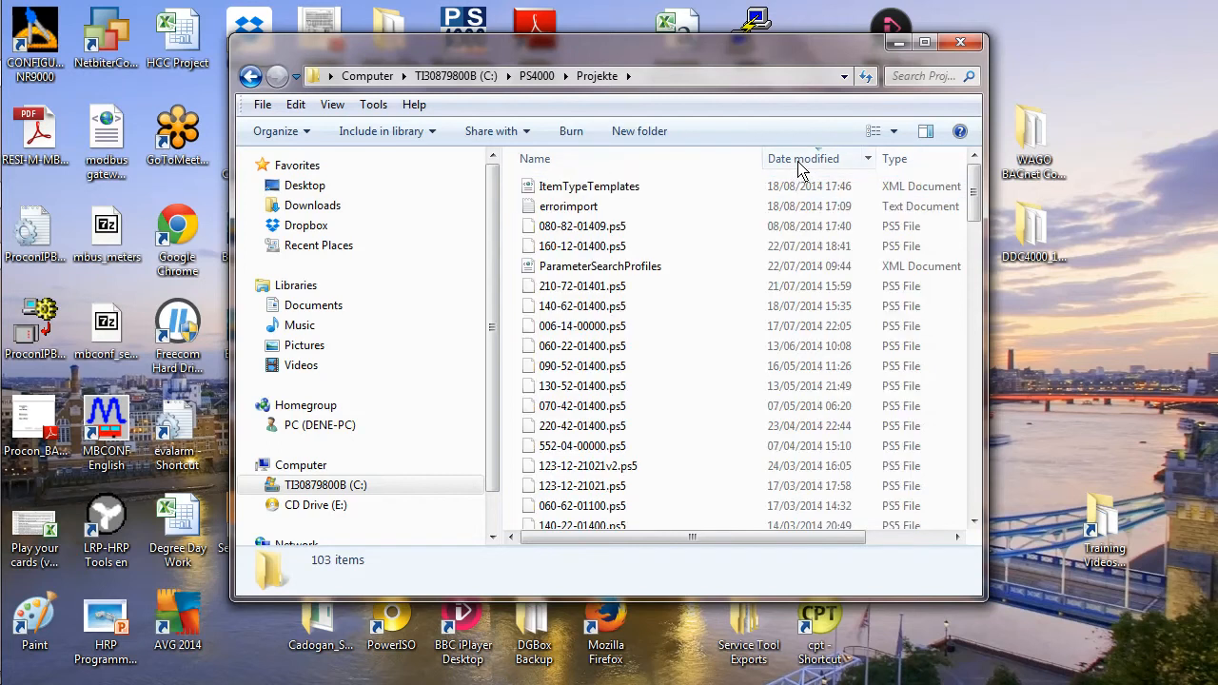
pyautogui.click(799, 164)
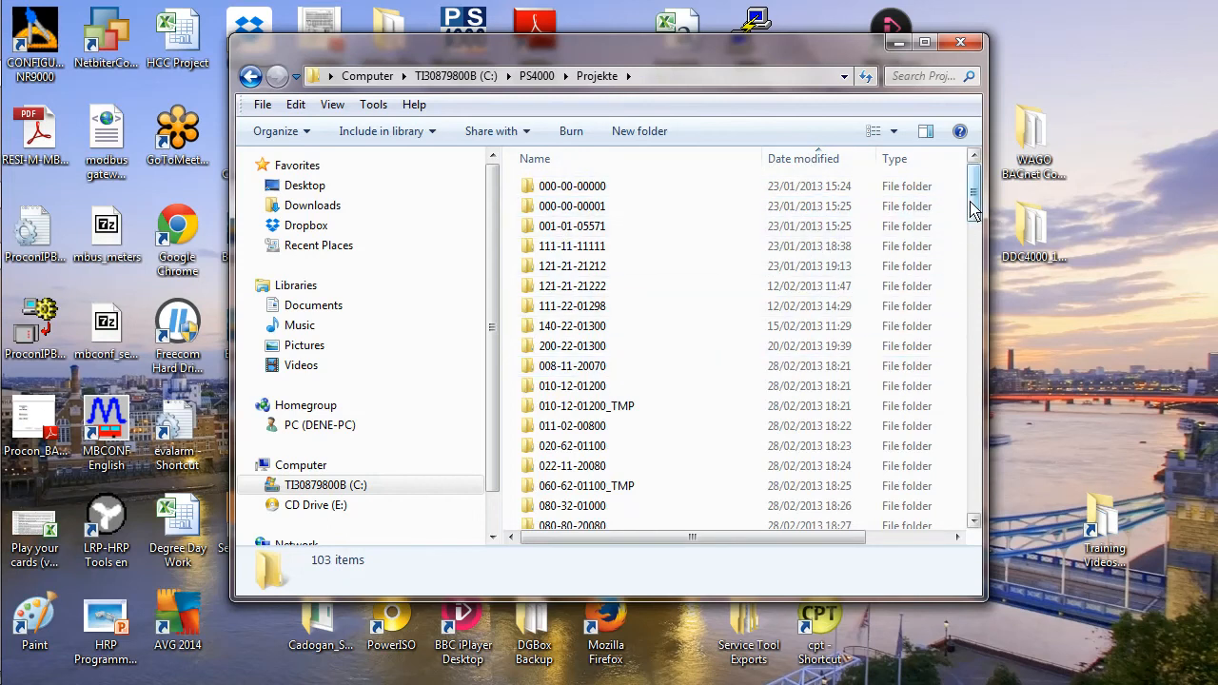
pyautogui.moveTo(977, 211); pyautogui.dragTo(977, 219)
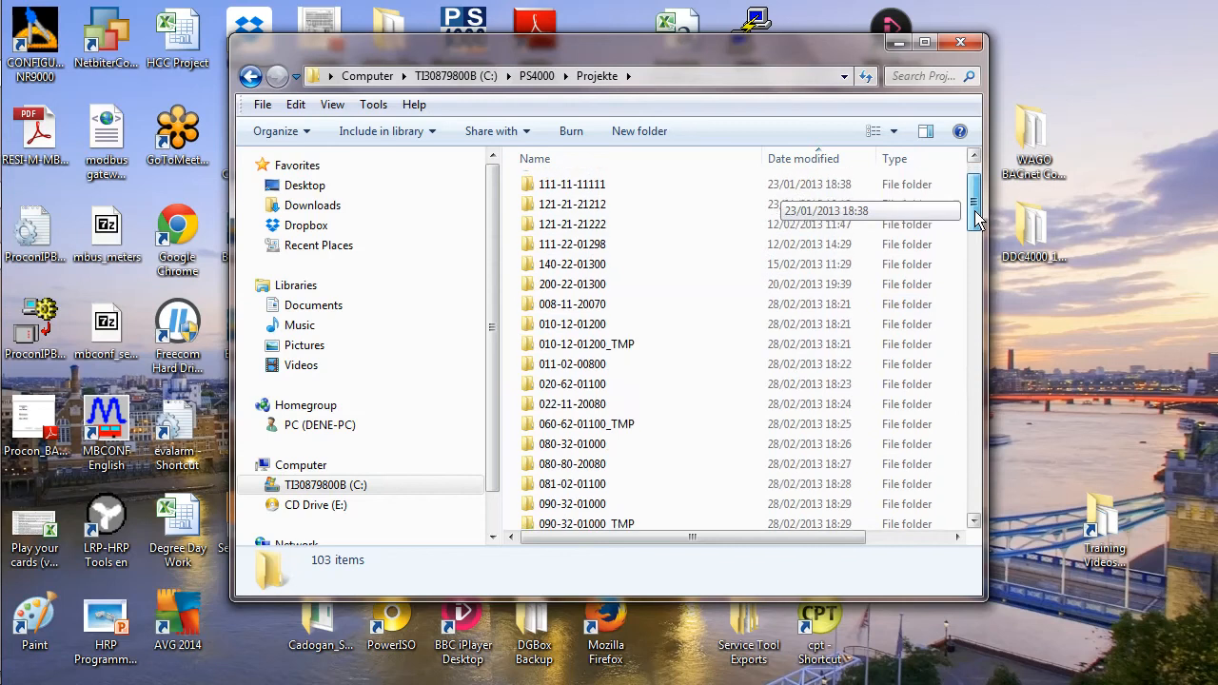
pyautogui.moveTo(977, 219); pyautogui.dragTo(980, 383)
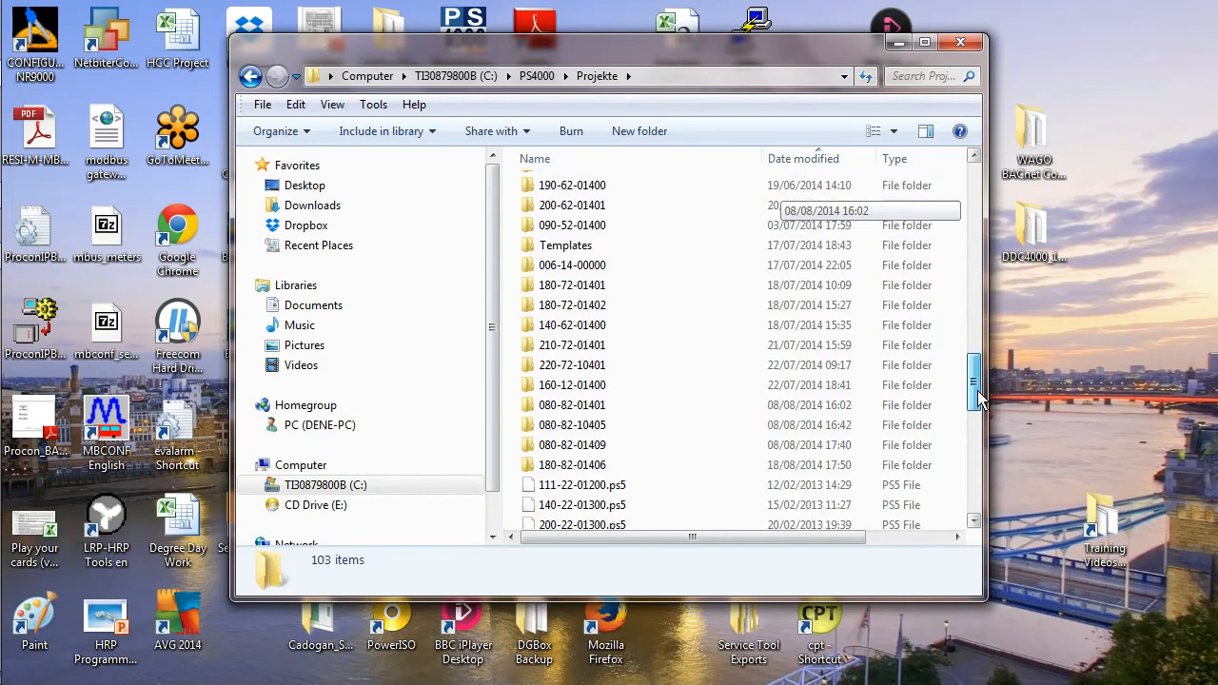
pyautogui.moveTo(980, 390); pyautogui.dragTo(974, 287)
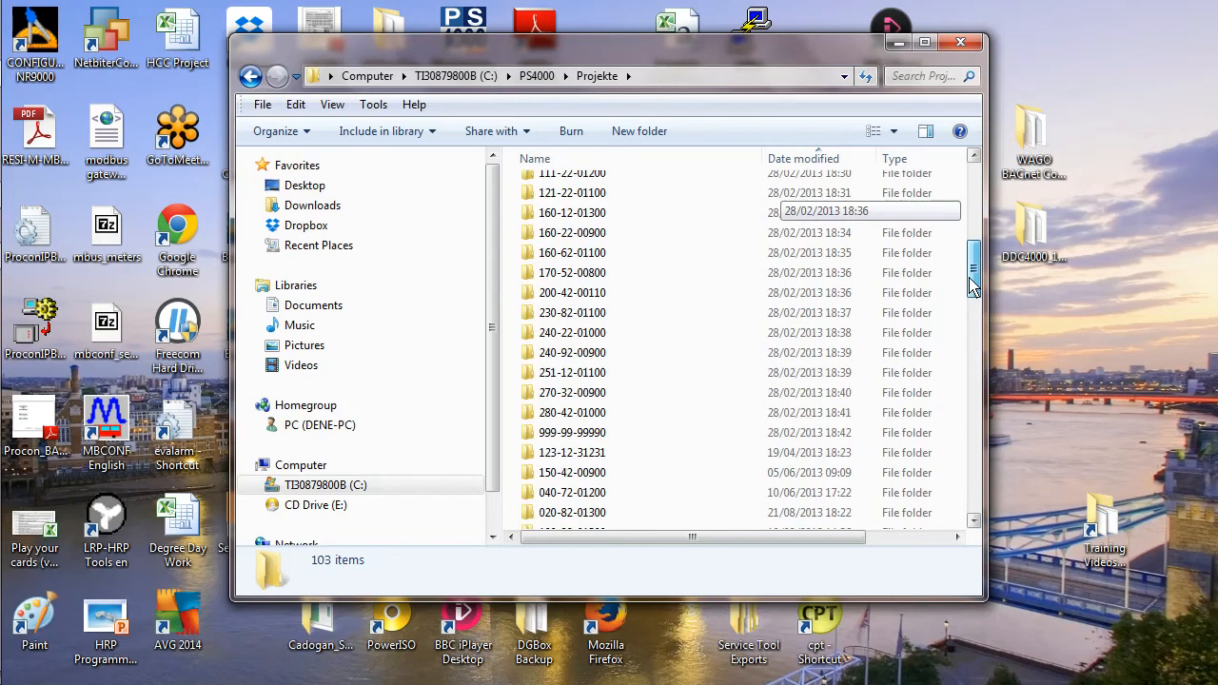
pyautogui.moveTo(973, 288); pyautogui.dragTo(971, 280)
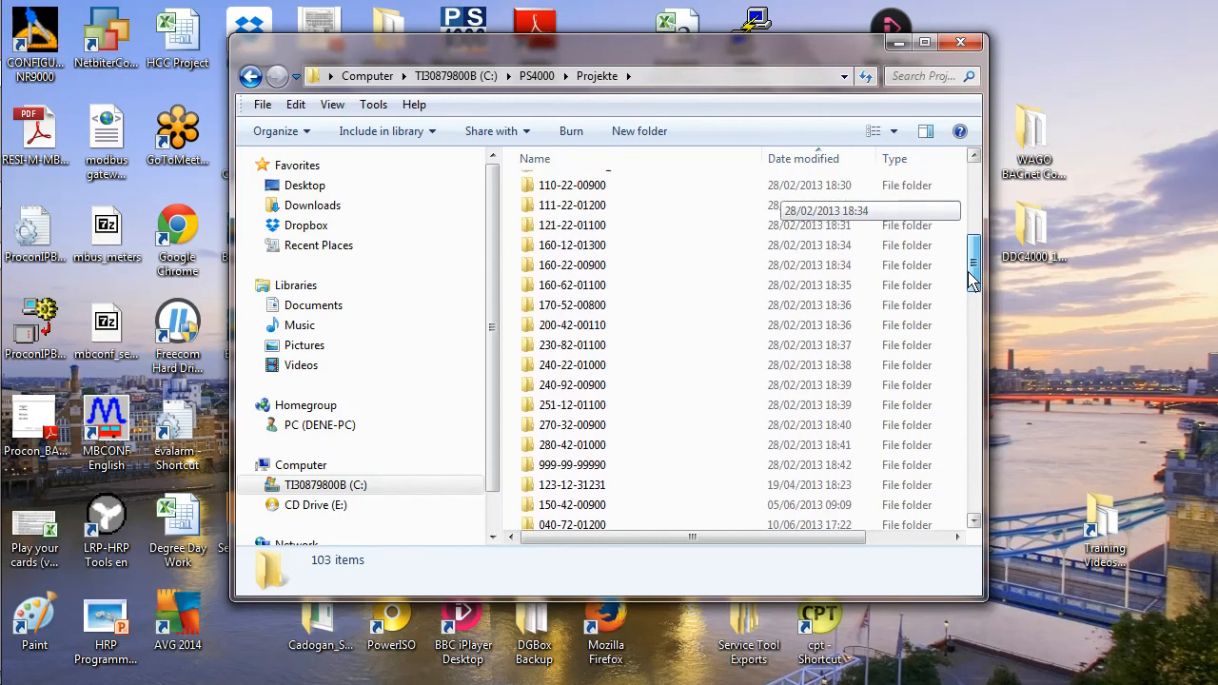
pyautogui.moveTo(972, 280); pyautogui.dragTo(973, 345)
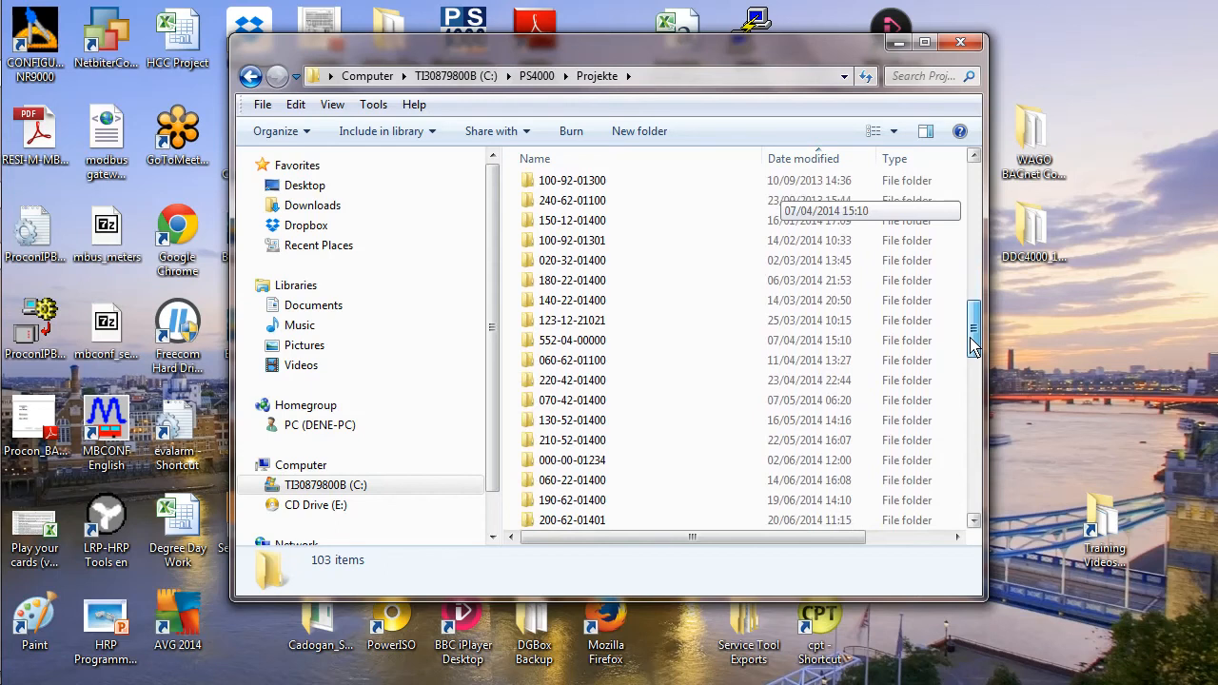
pyautogui.moveTo(973, 346); pyautogui.dragTo(968, 187)
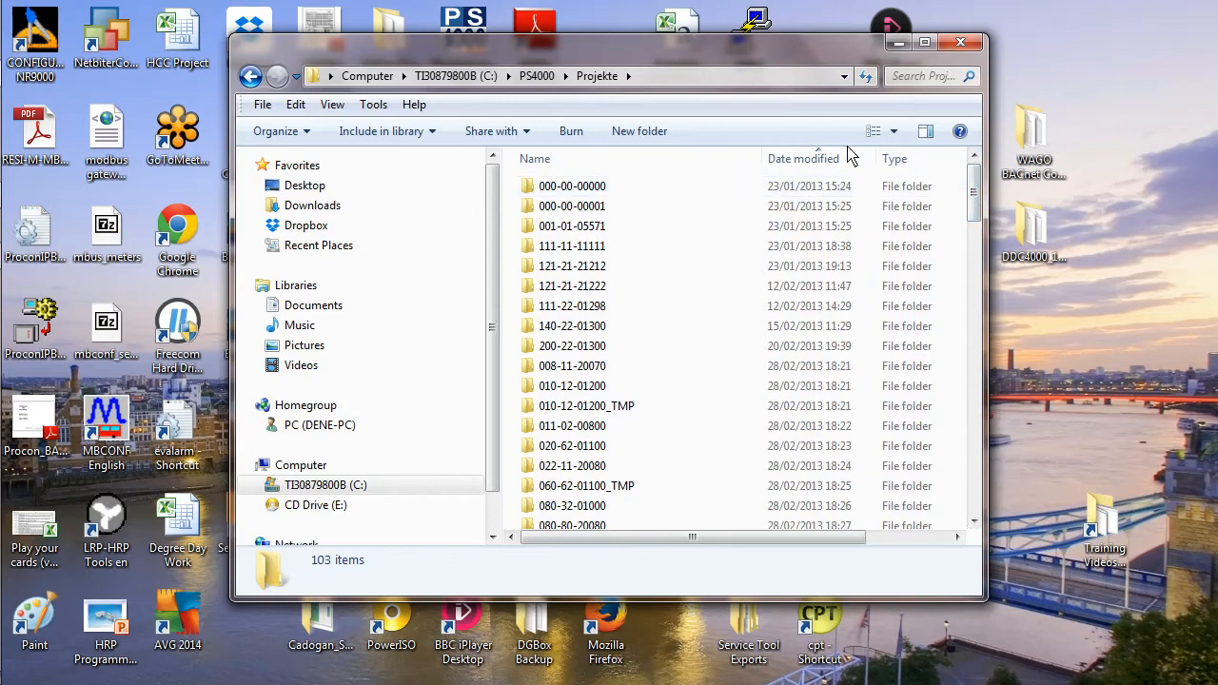
pyautogui.click(815, 161)
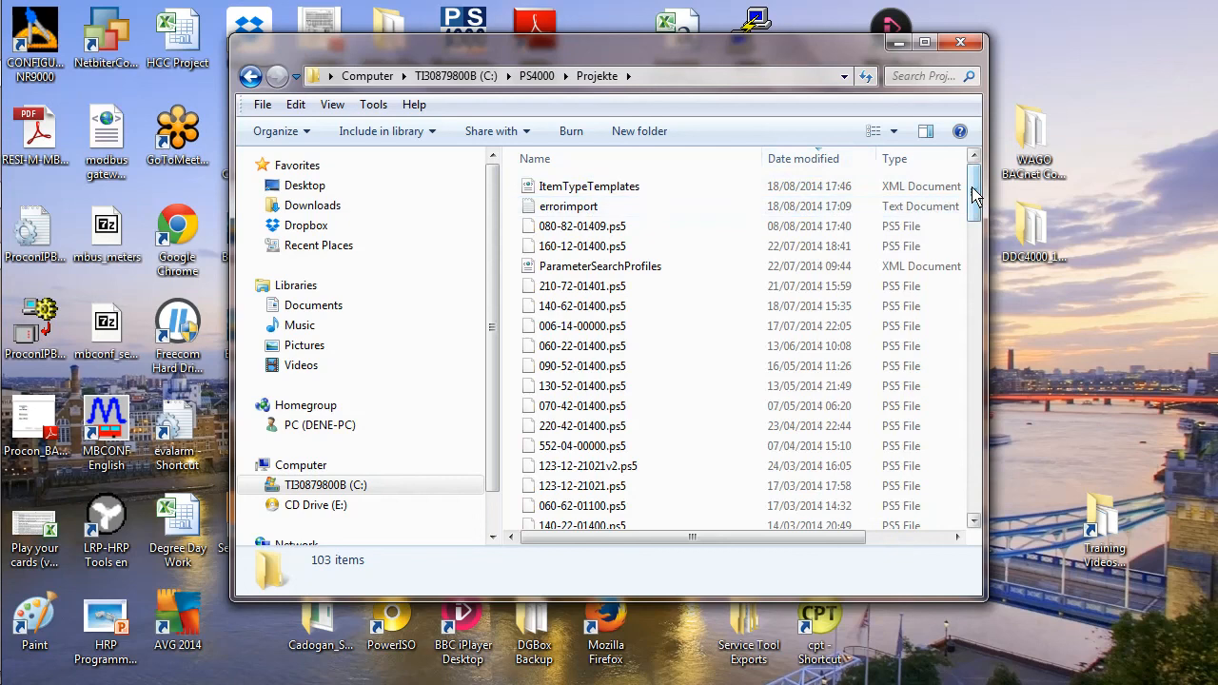
pyautogui.moveTo(976, 195); pyautogui.dragTo(980, 269)
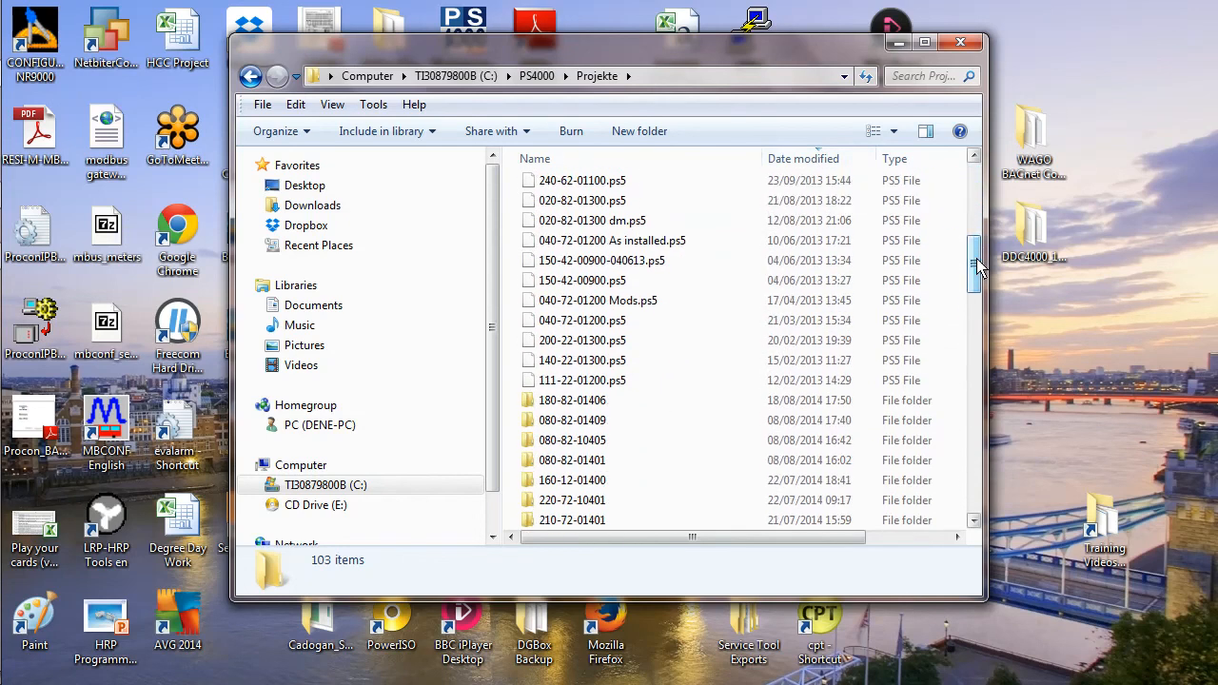
pyautogui.click(585, 407)
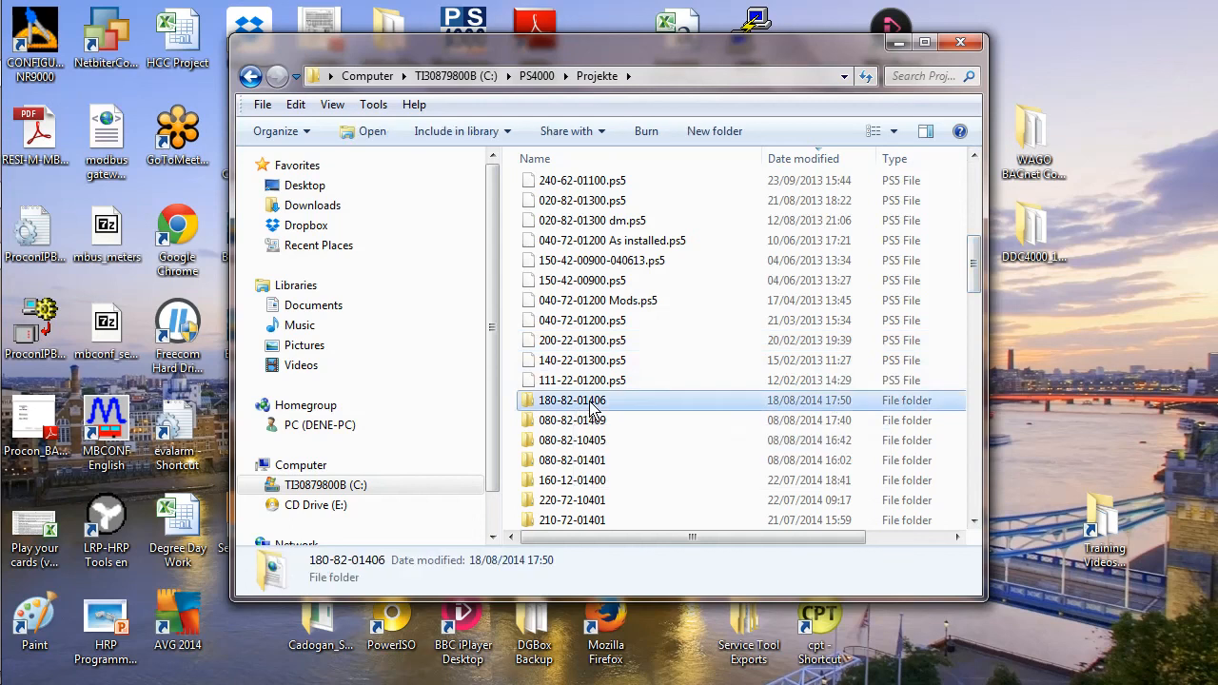
pyautogui.doubleClick(590, 407)
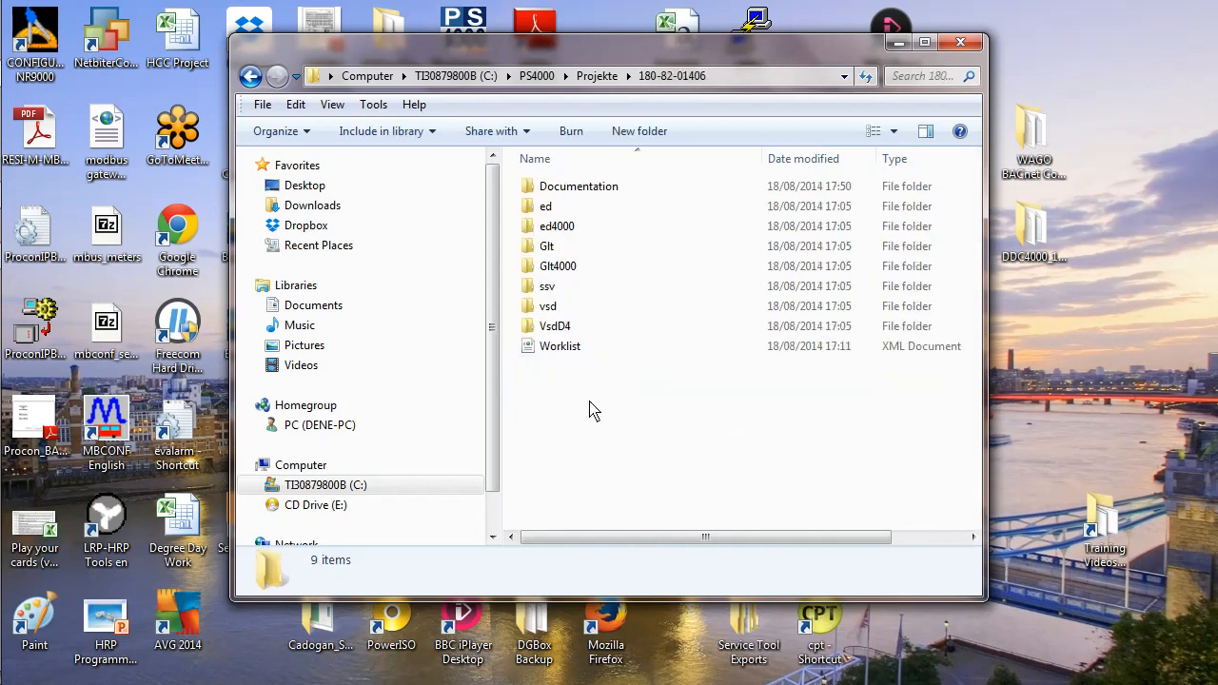
pyautogui.click(558, 194)
pyautogui.doubleClick(557, 194)
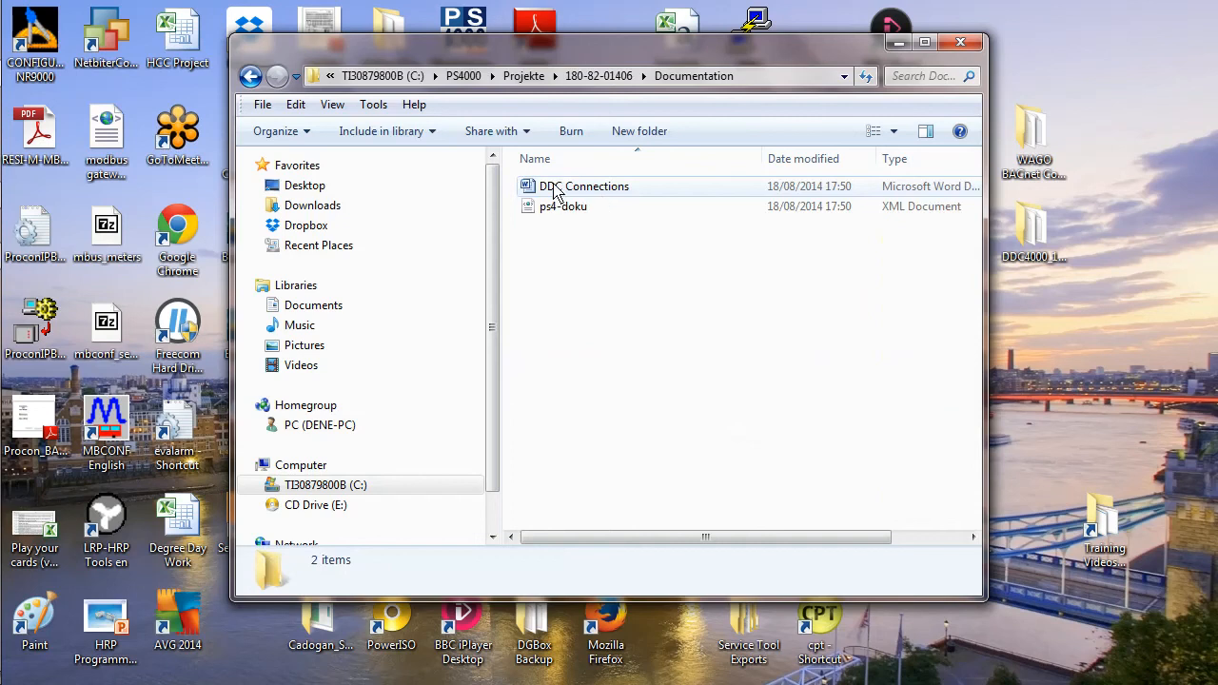
pyautogui.click(596, 194)
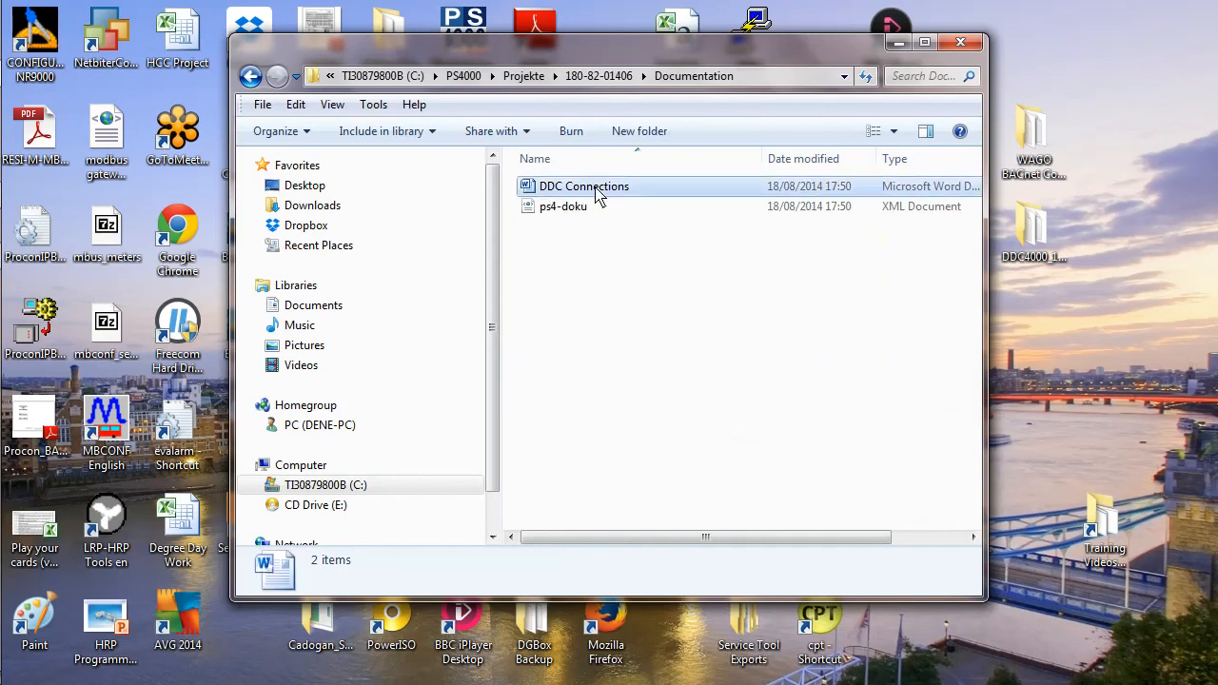
pyautogui.doubleClick(597, 191)
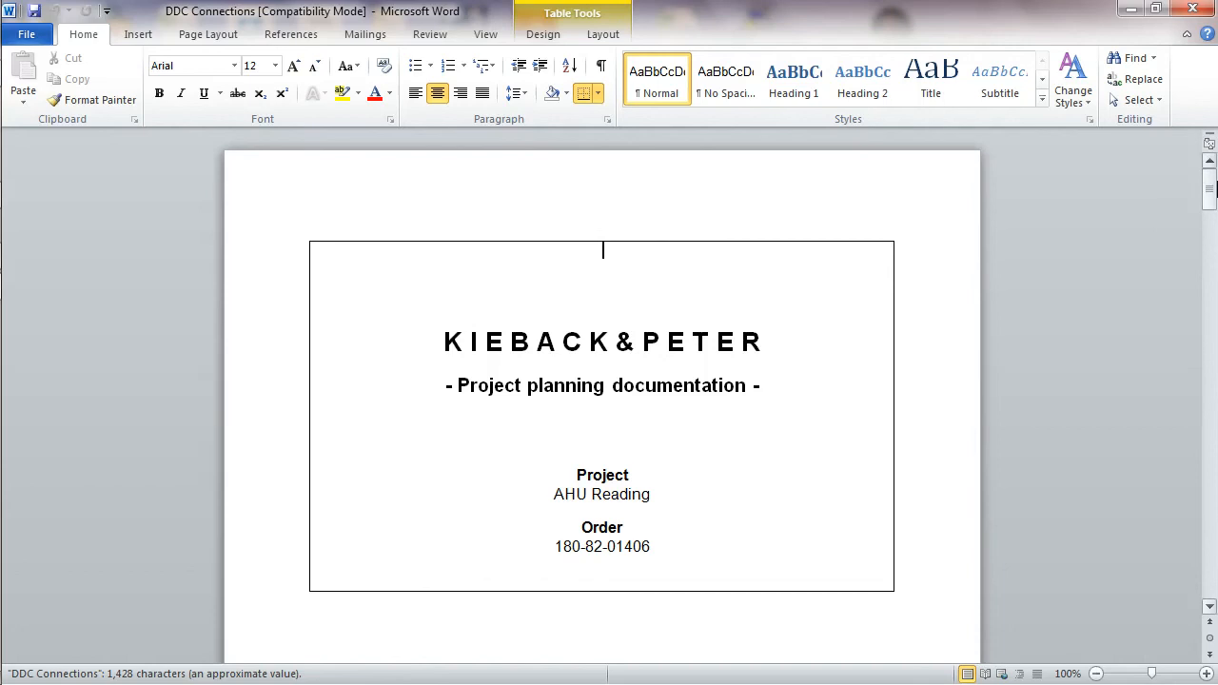
pyautogui.moveTo(1211, 189); pyautogui.dragTo(1212, 545)
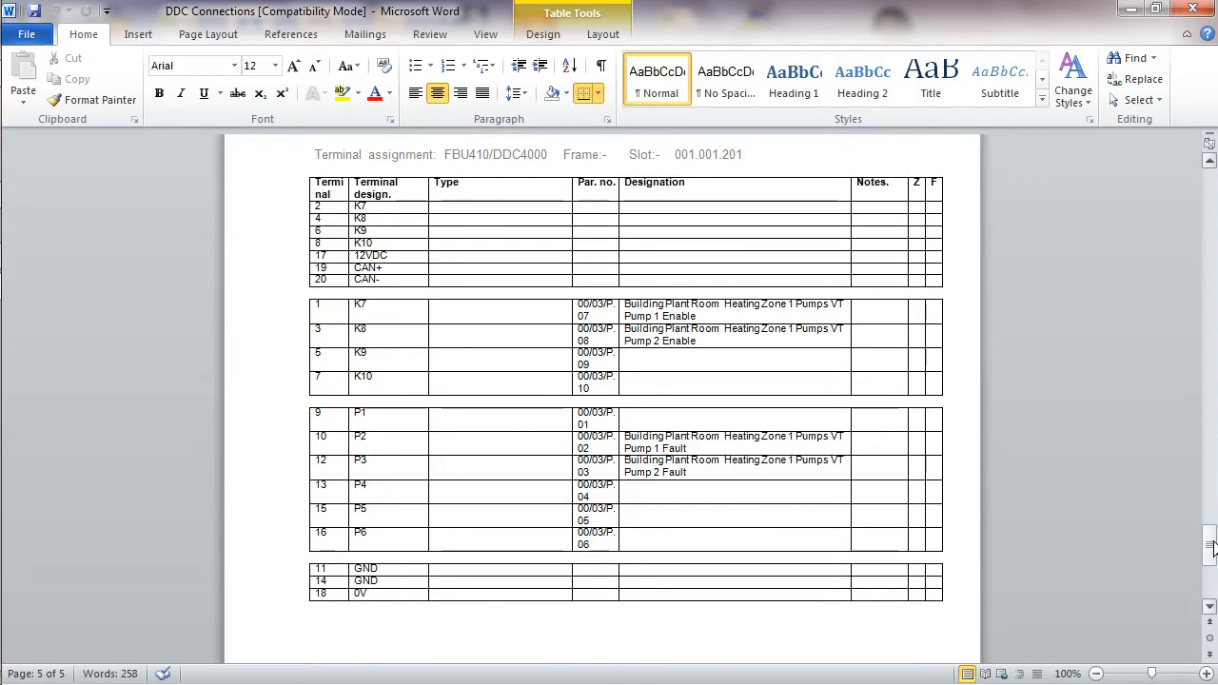
pyautogui.moveTo(3, 398)
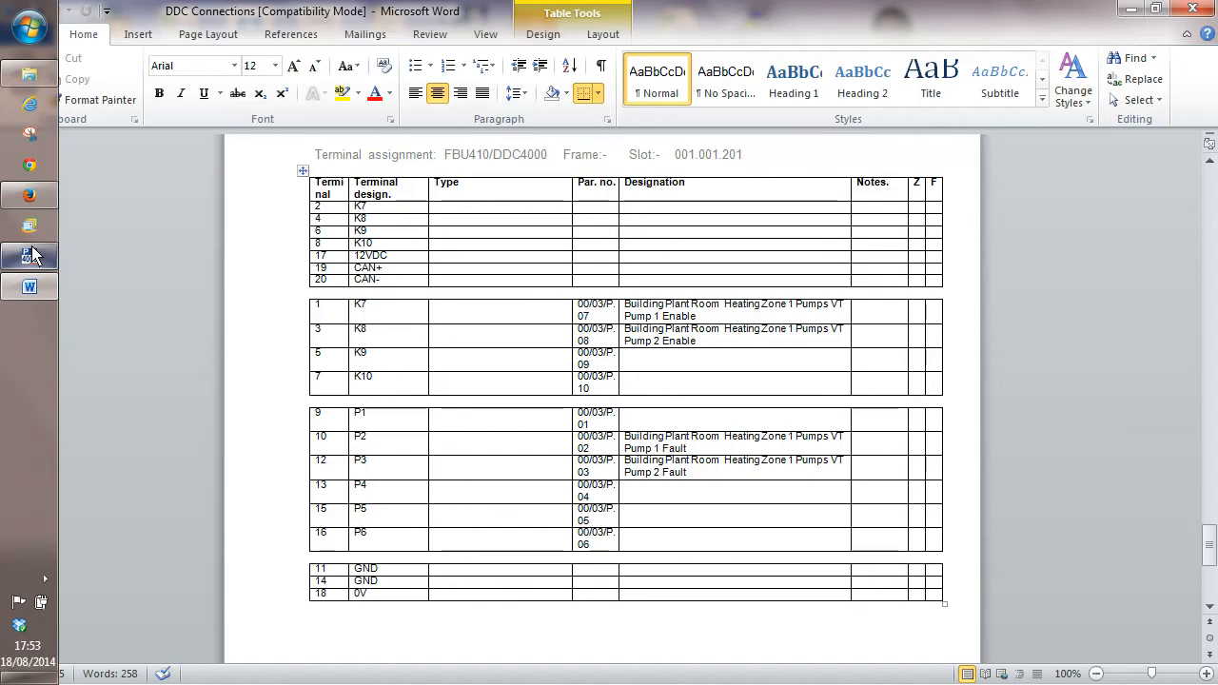
pyautogui.moveTo(35, 260)
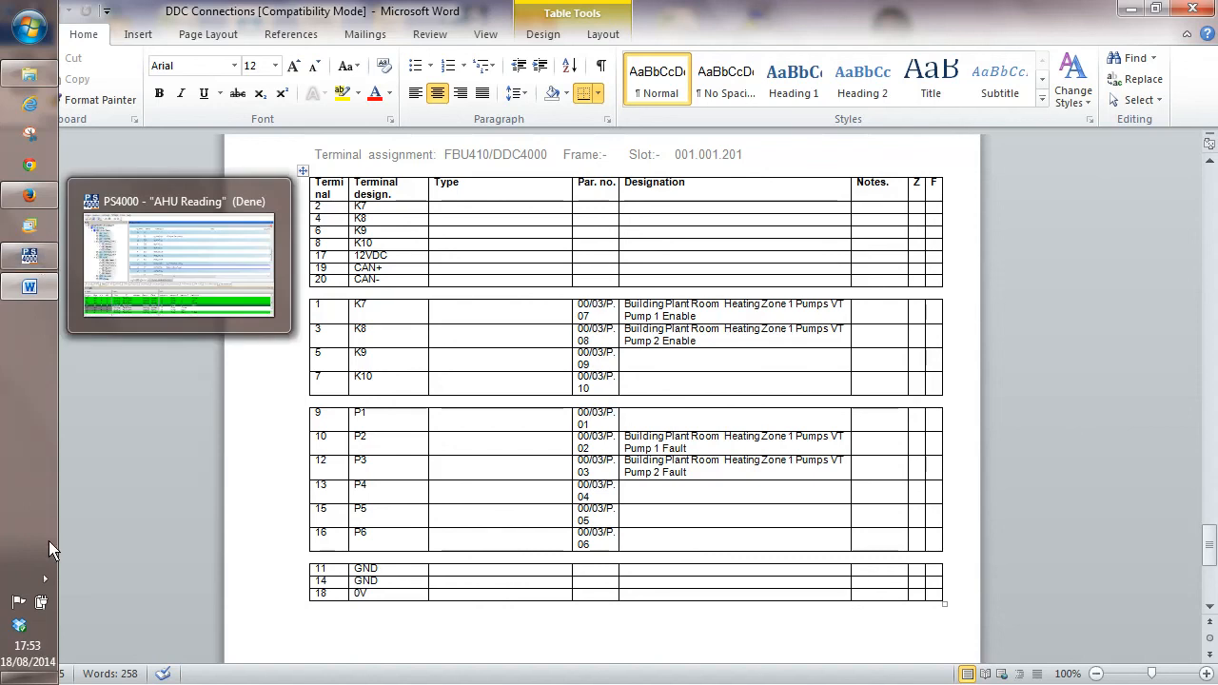
pyautogui.click(45, 579)
pyautogui.click(128, 609)
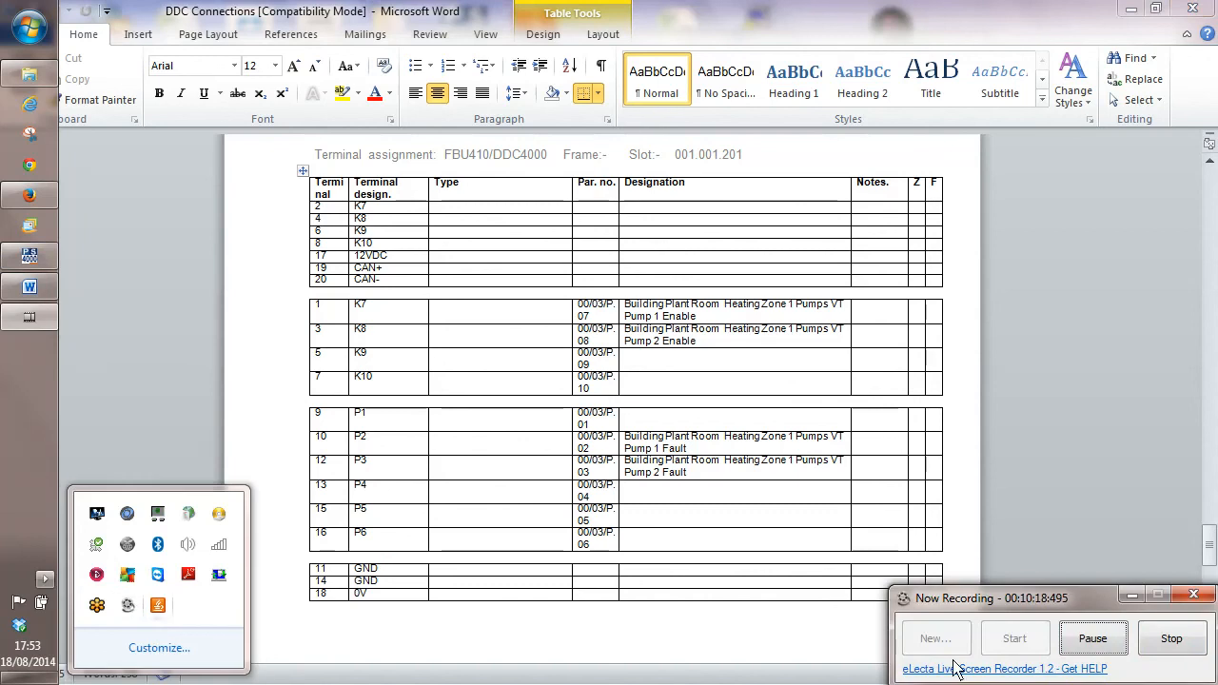